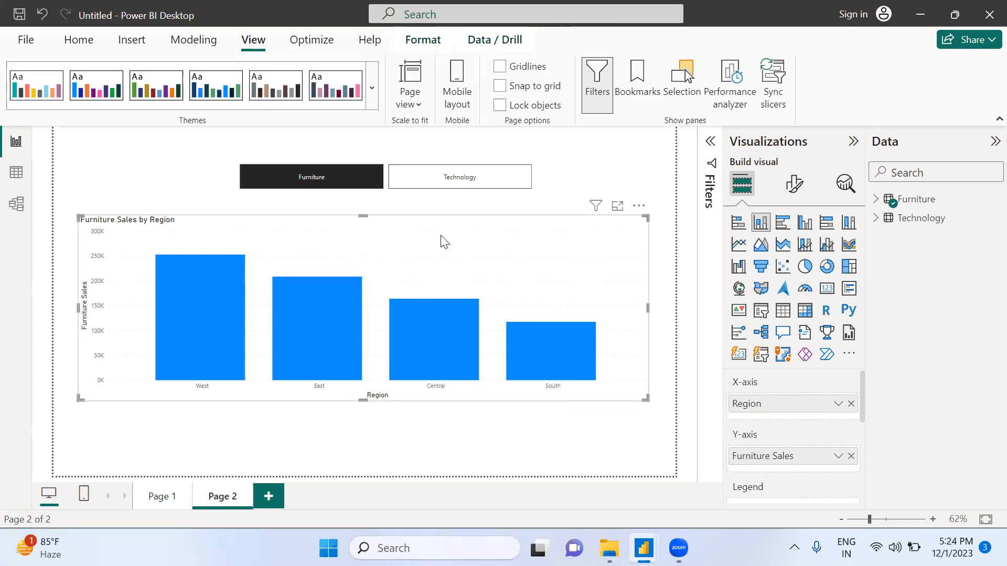
# Preview the sample report by switching its chart between the Technology and Furniture views
pyautogui.click(479, 187)
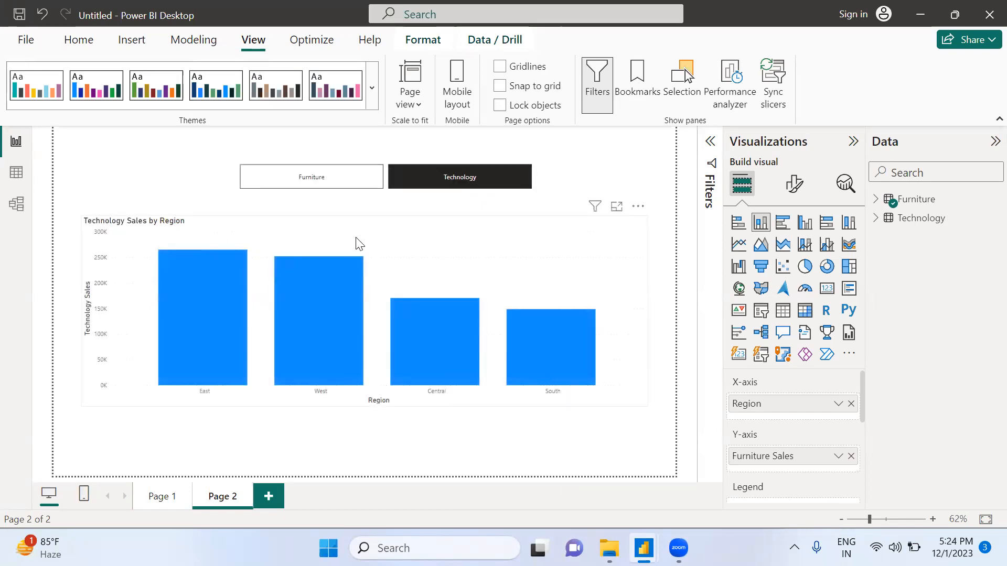
pyautogui.click(338, 181)
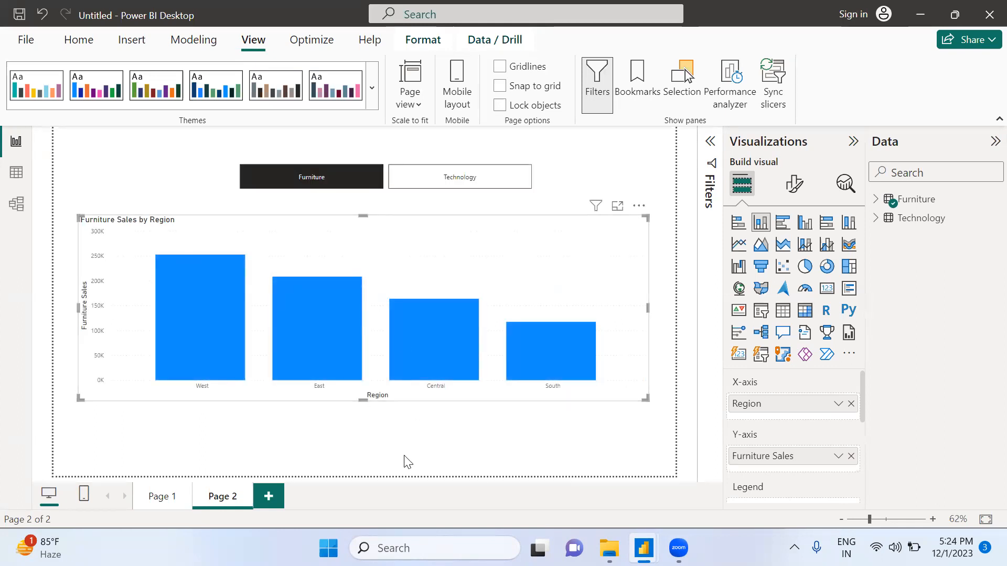
pyautogui.click(459, 181)
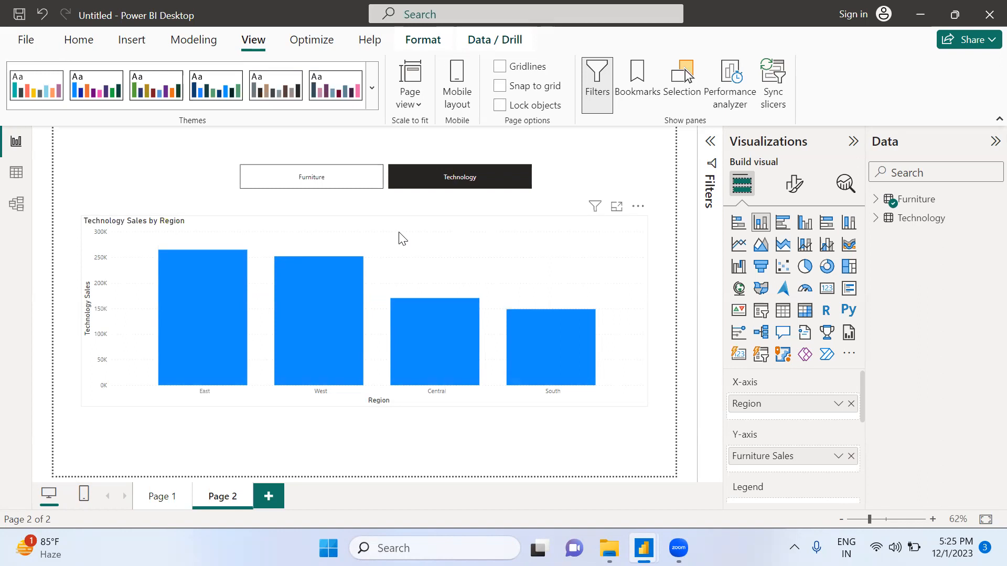
pyautogui.keyDown('ctrl'); pyautogui.click(333, 188); pyautogui.keyUp('ctrl')
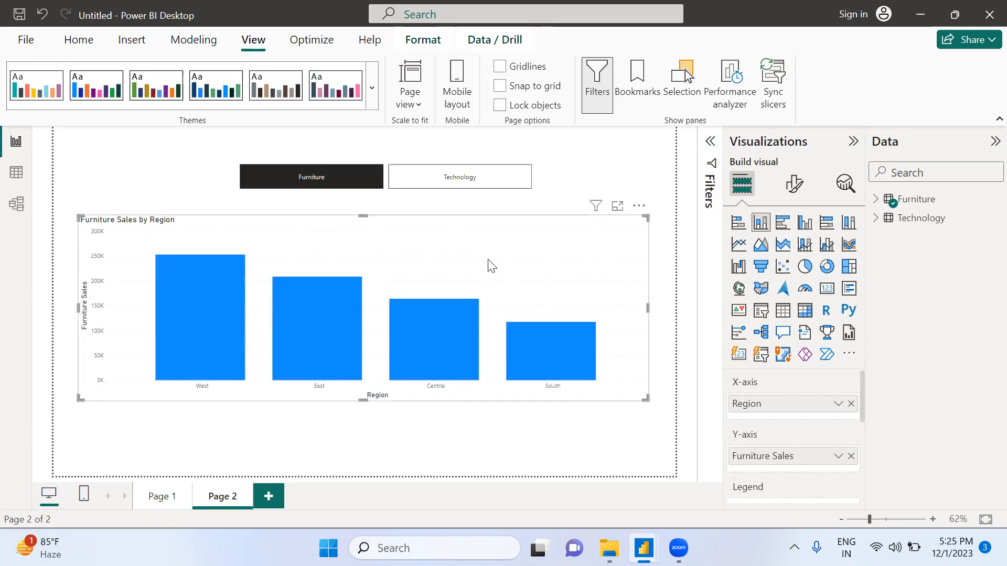
# Switch to the blank report window and build a table visual with Region and Sales from the Furniture table
pyautogui.moveTo(644, 548)
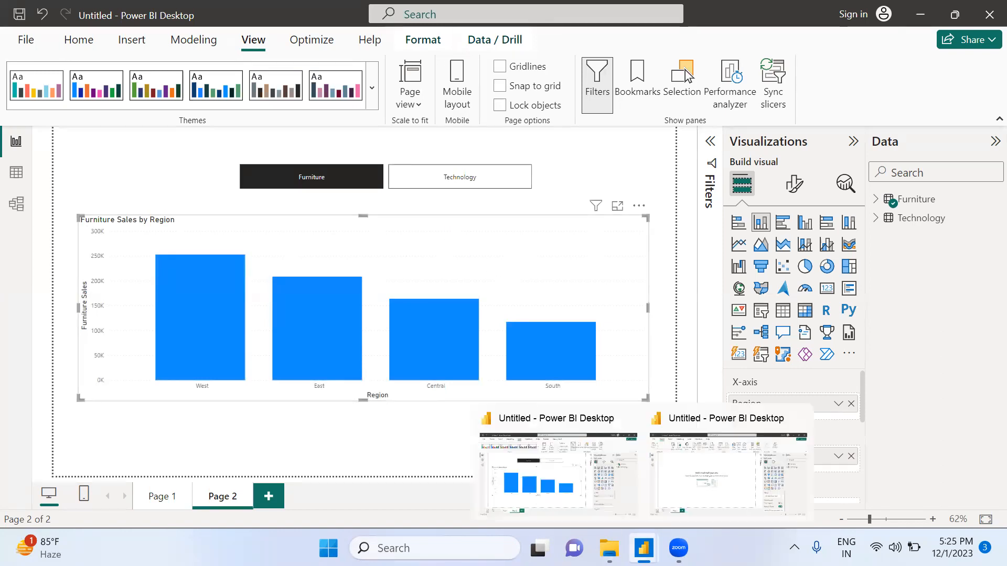
pyautogui.click(715, 492)
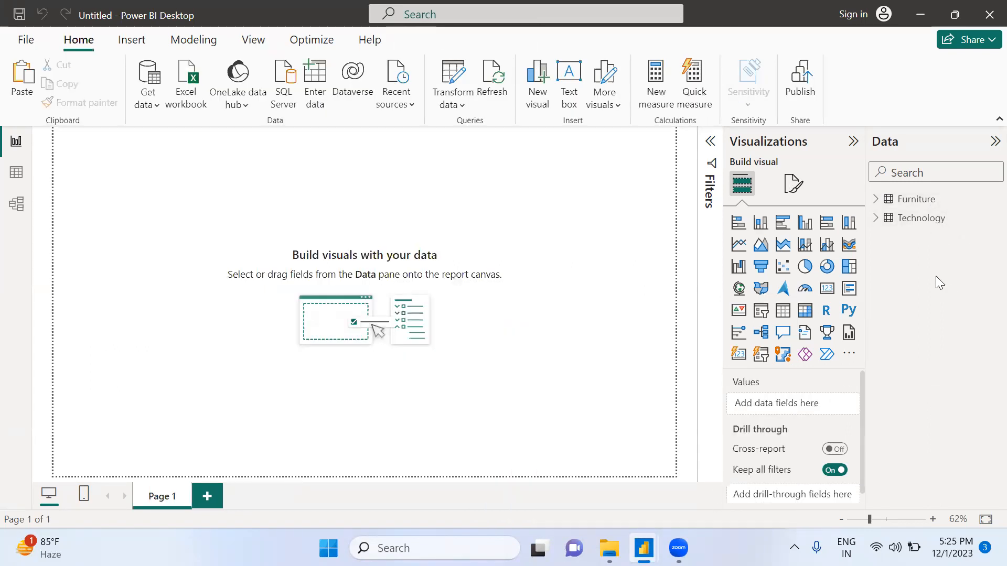
pyautogui.click(881, 204)
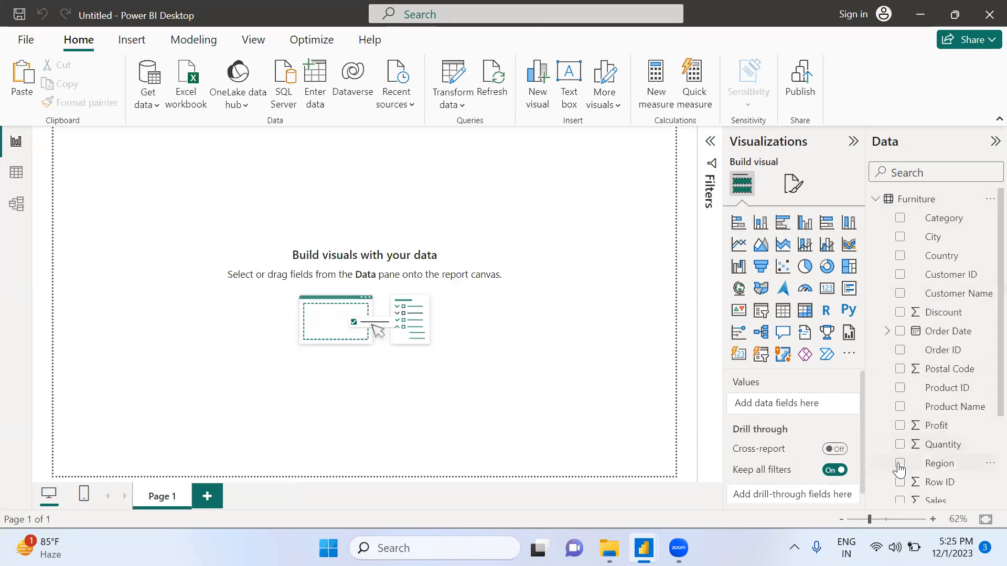
pyautogui.click(900, 465)
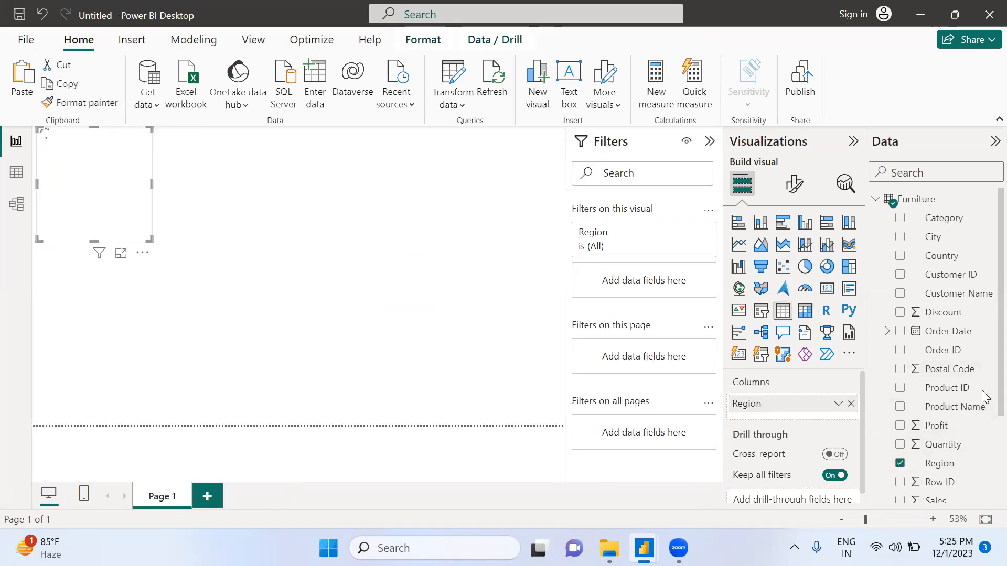
pyautogui.scroll(-3, 984, 419)
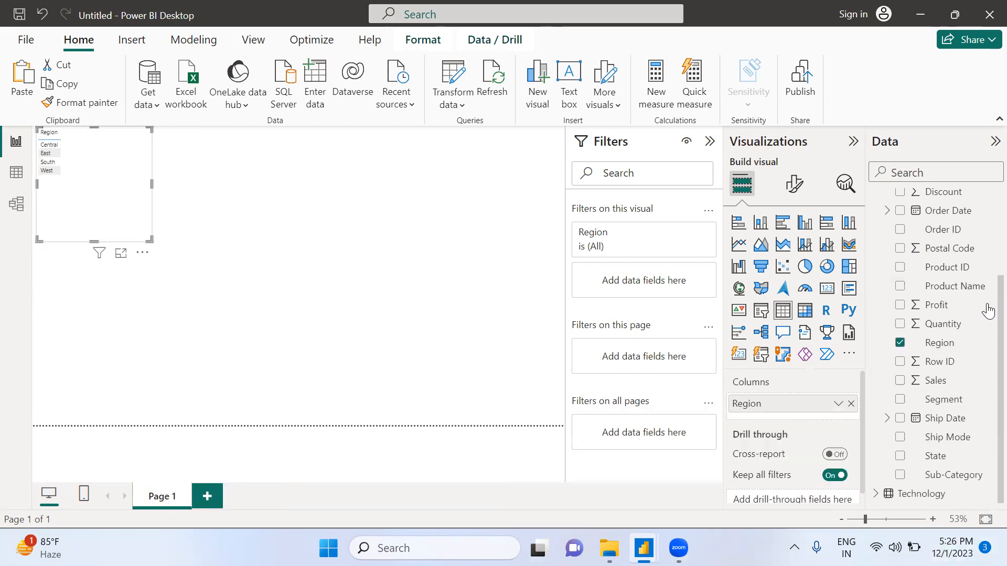
pyautogui.scroll(3, 982, 294)
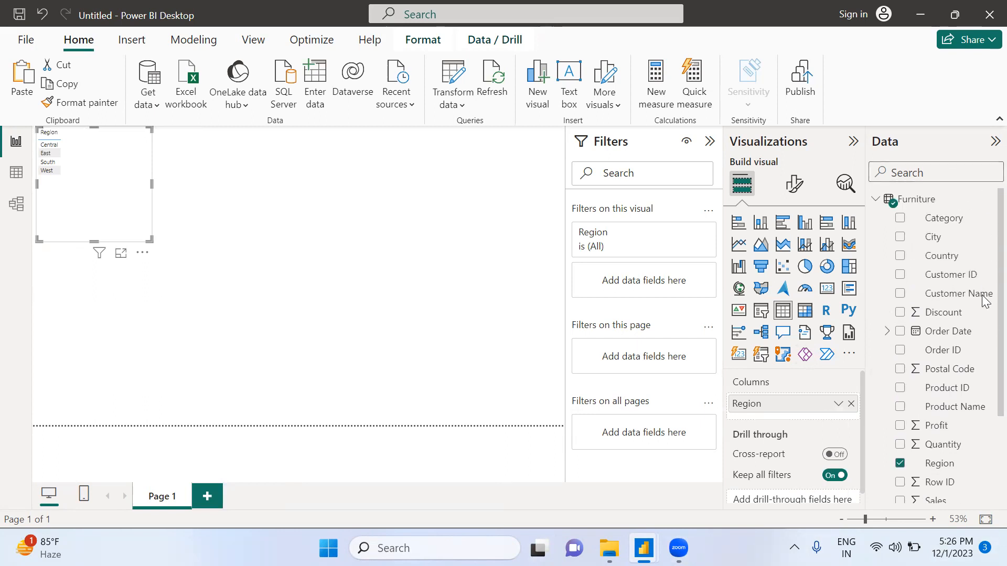
pyautogui.scroll(-1, 982, 354)
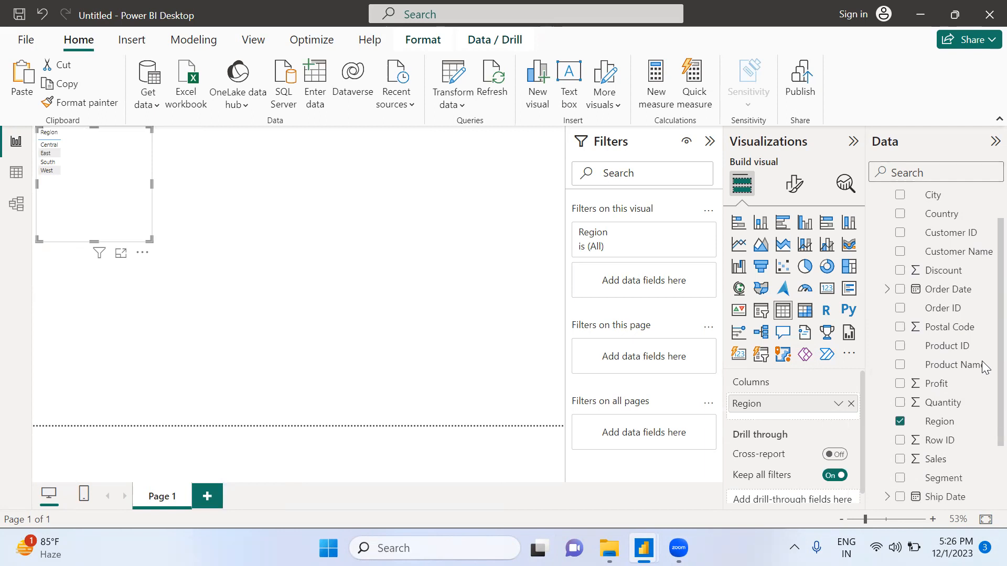
pyautogui.click(900, 459)
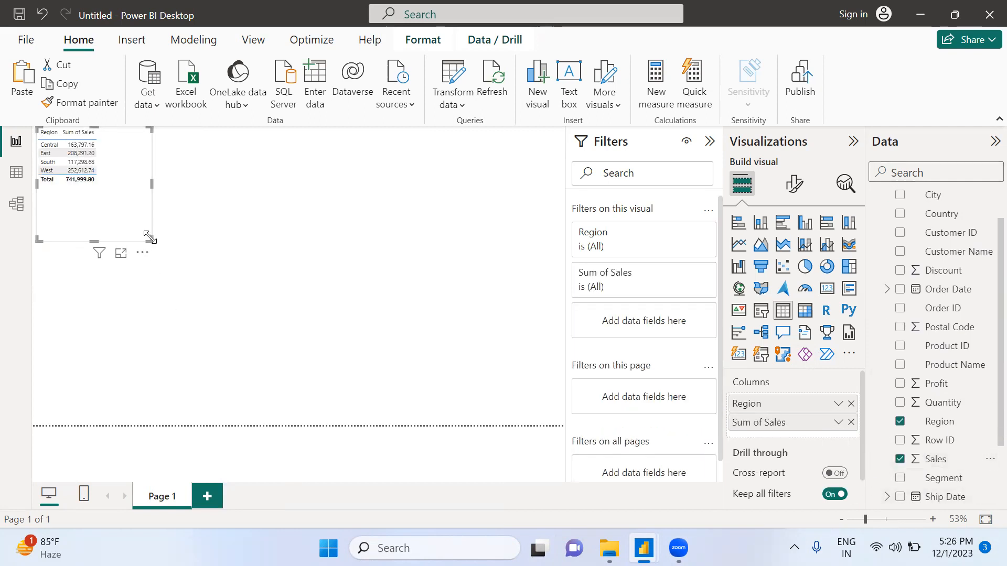
# Enlarge the Region and Sales table visual, move it toward the page centre and convert it to a stacked column chart
pyautogui.moveTo(150, 240); pyautogui.dragTo(420, 322)
pyautogui.moveTo(375, 290); pyautogui.dragTo(458, 352)
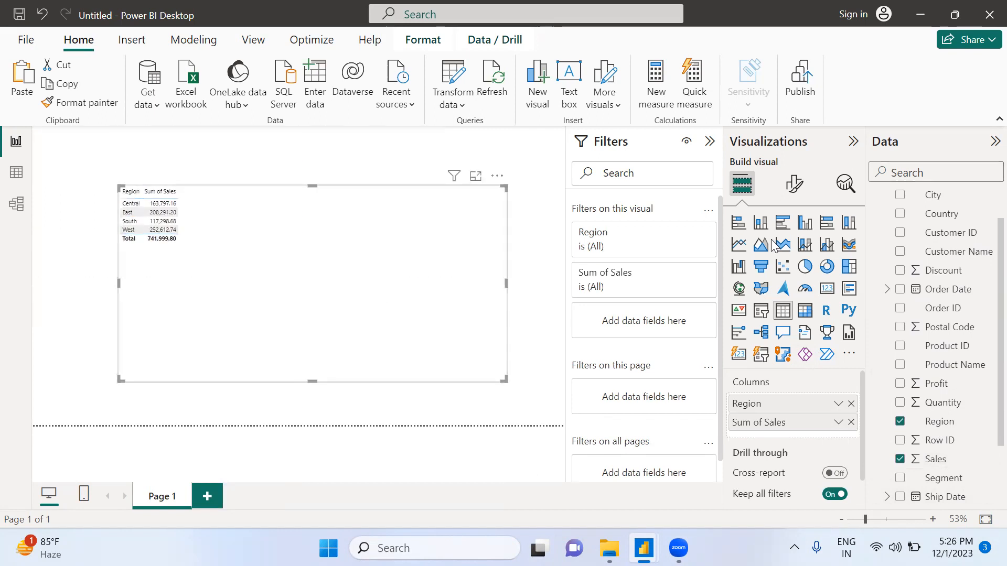
pyautogui.click(739, 224)
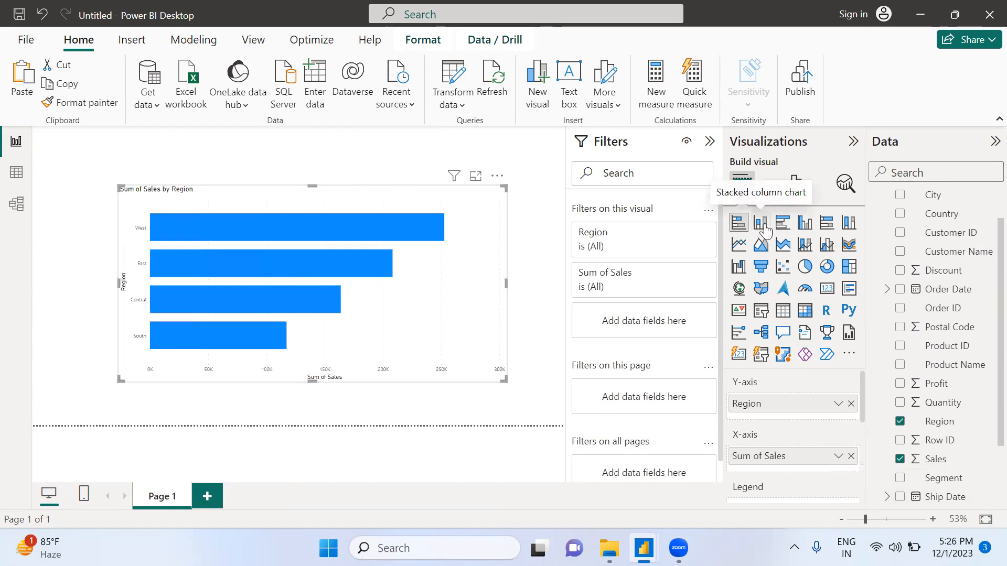
pyautogui.click(764, 226)
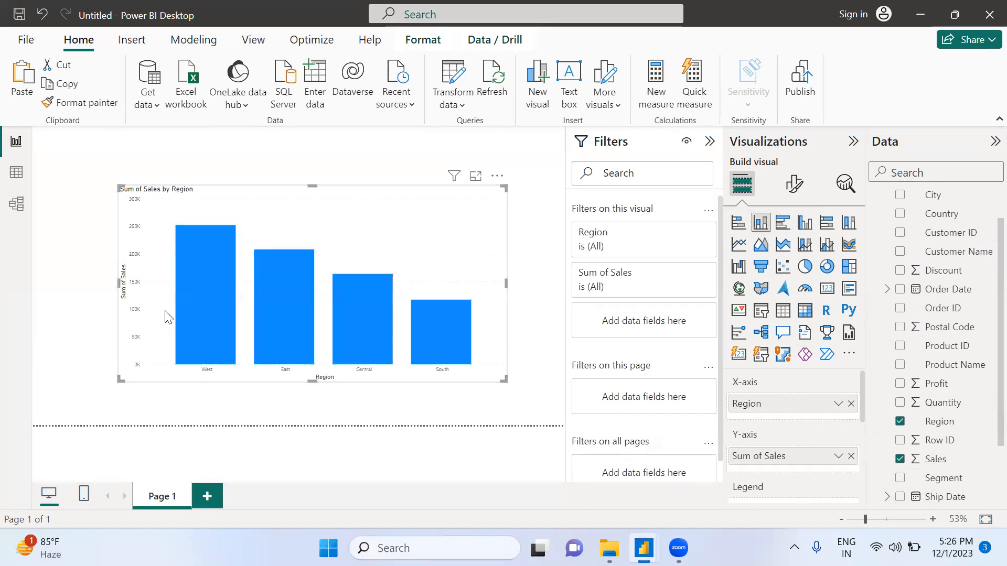
# Rename the chart's Y-axis field as Furniture Sales
pyautogui.doubleClick(761, 456)
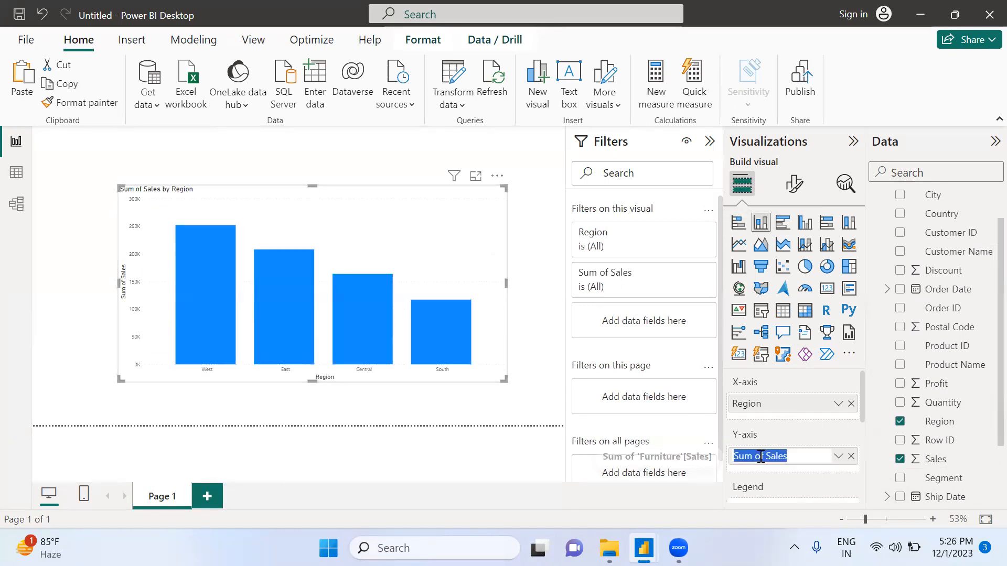
pyautogui.click(760, 455)
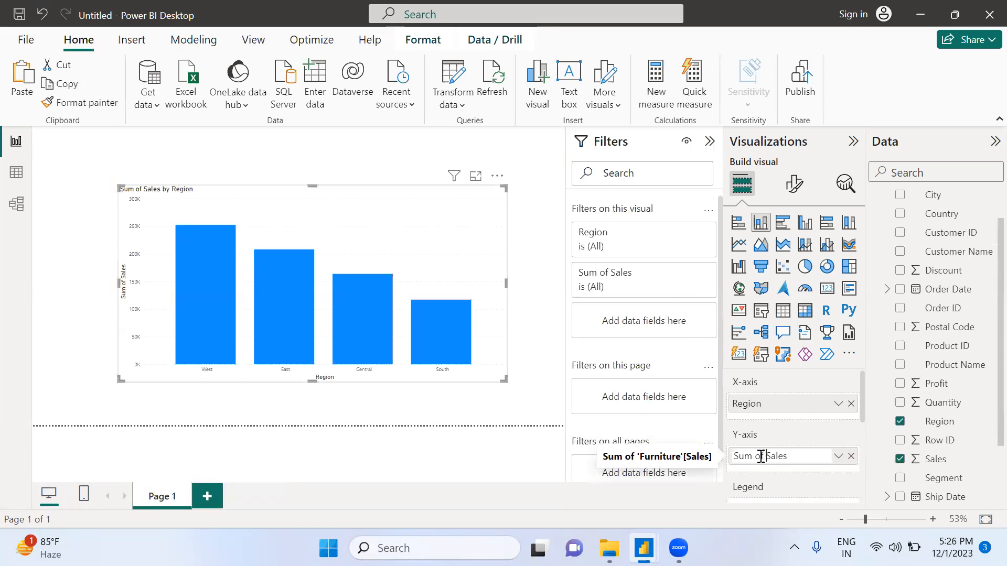
pyautogui.press('BackSpace')
pyautogui.press('BackSpace')
pyautogui.press('BackSpace')
pyautogui.press('BackSpace')
pyautogui.press('BackSpace')
pyautogui.press('BackSpace')
pyautogui.press('BackSpace')
pyautogui.write('Furniture')
pyautogui.press('BackSpace')
pyautogui.write('e')
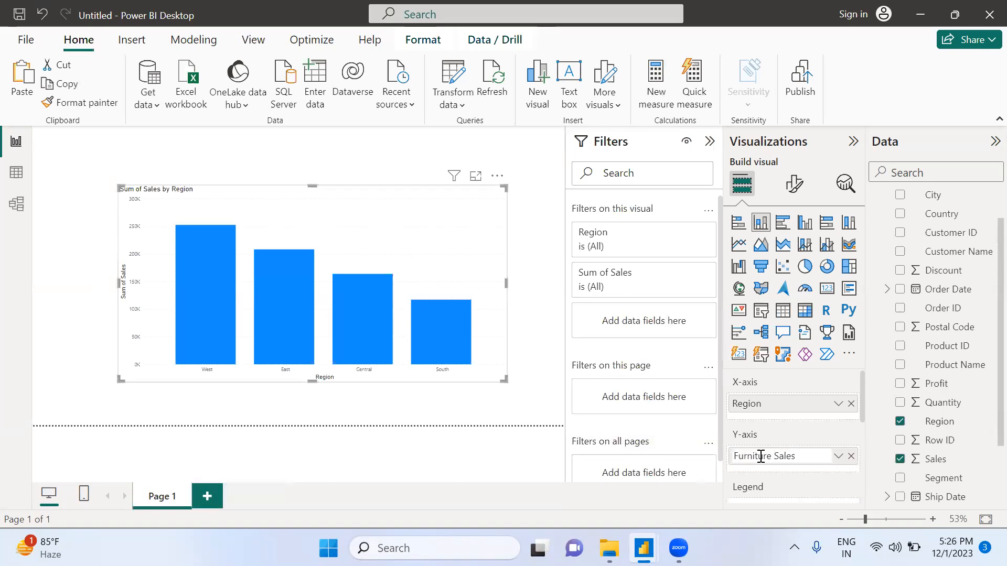
pyautogui.press('Return')
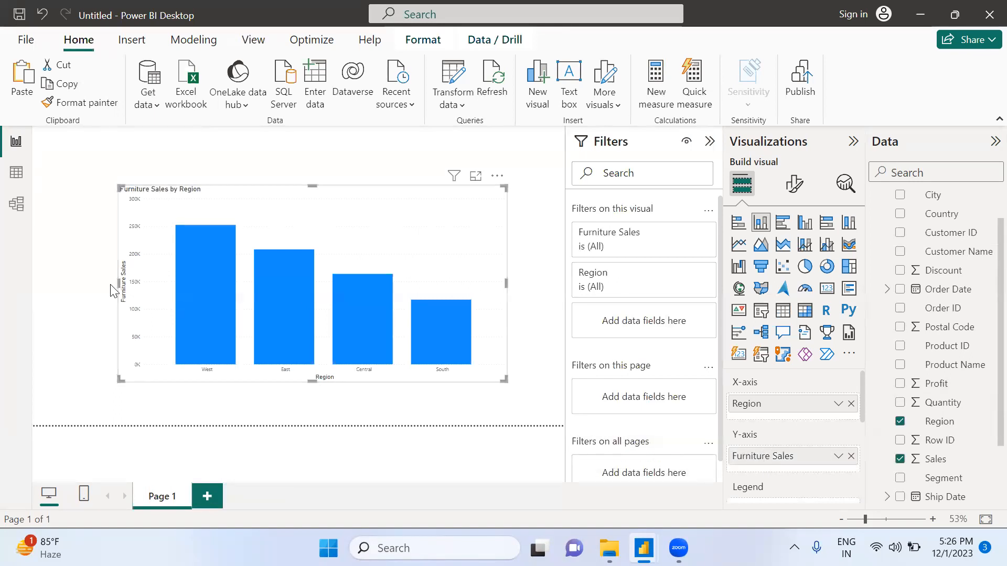
# Widen the Furniture Sales chart on both sides to span most of the page and move it slightly upward
pyautogui.moveTo(118, 284); pyautogui.dragTo(52, 283)
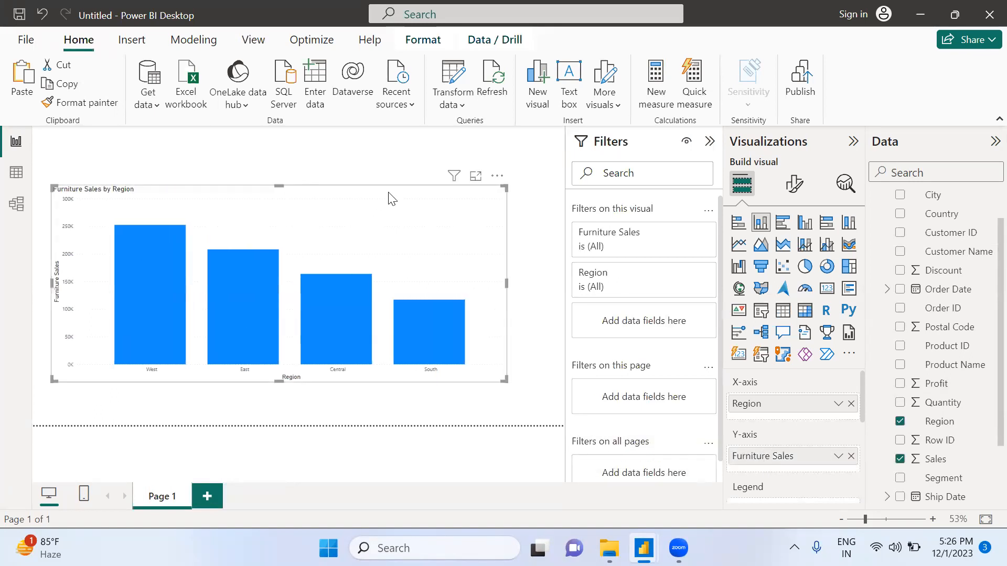
pyautogui.moveTo(407, 191); pyautogui.dragTo(412, 169)
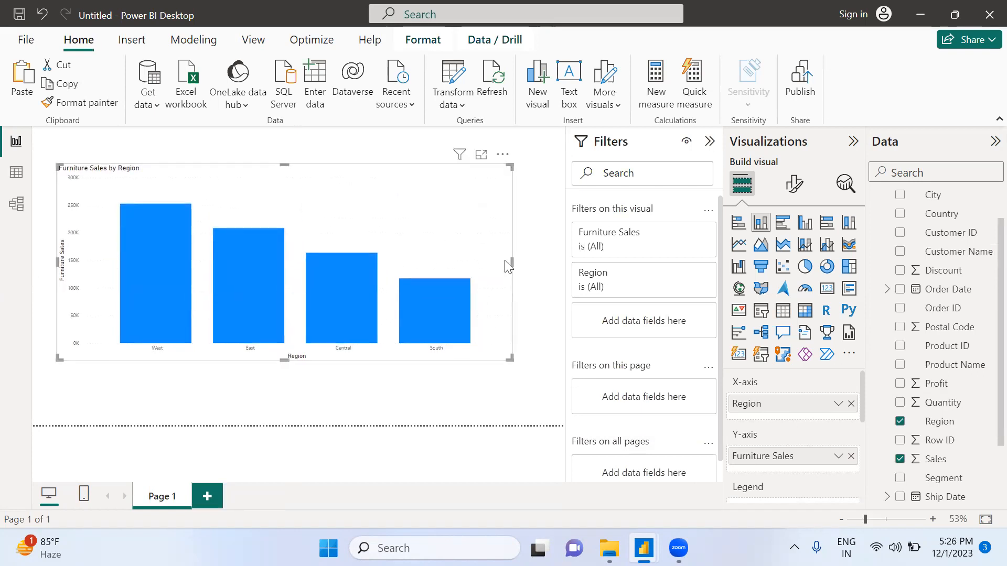
pyautogui.moveTo(513, 263); pyautogui.dragTo(539, 262)
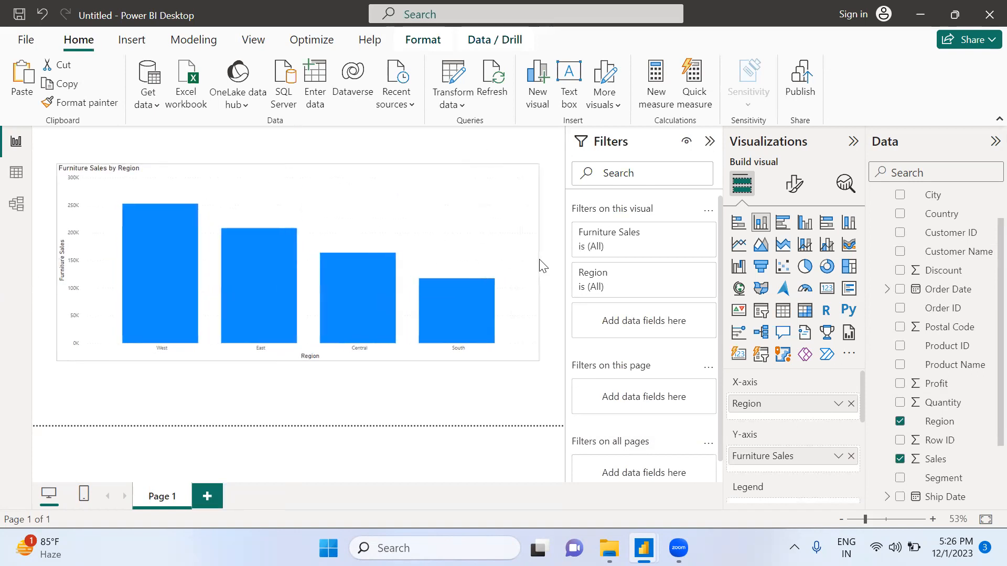
pyautogui.moveTo(163, 292)
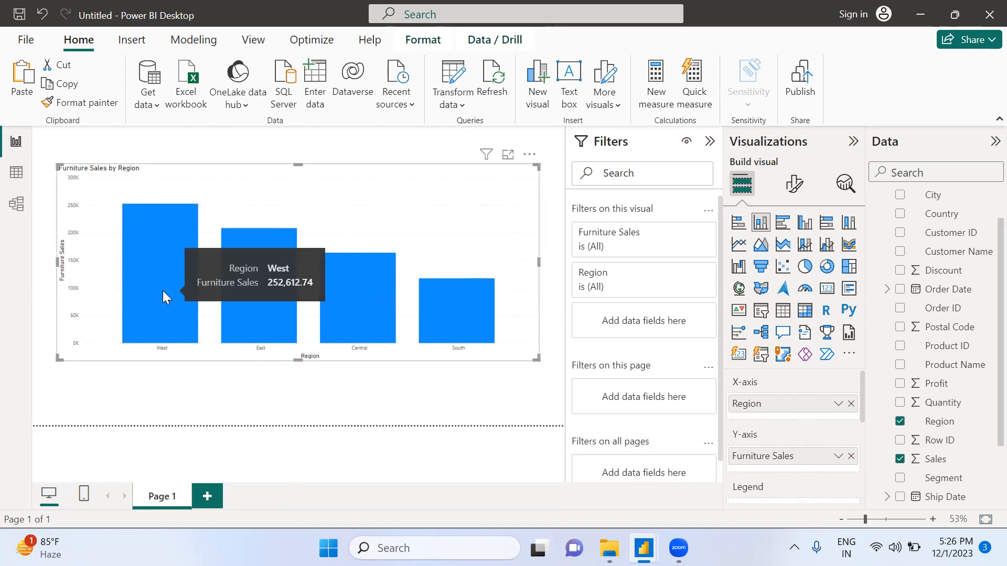
pyautogui.click(426, 397)
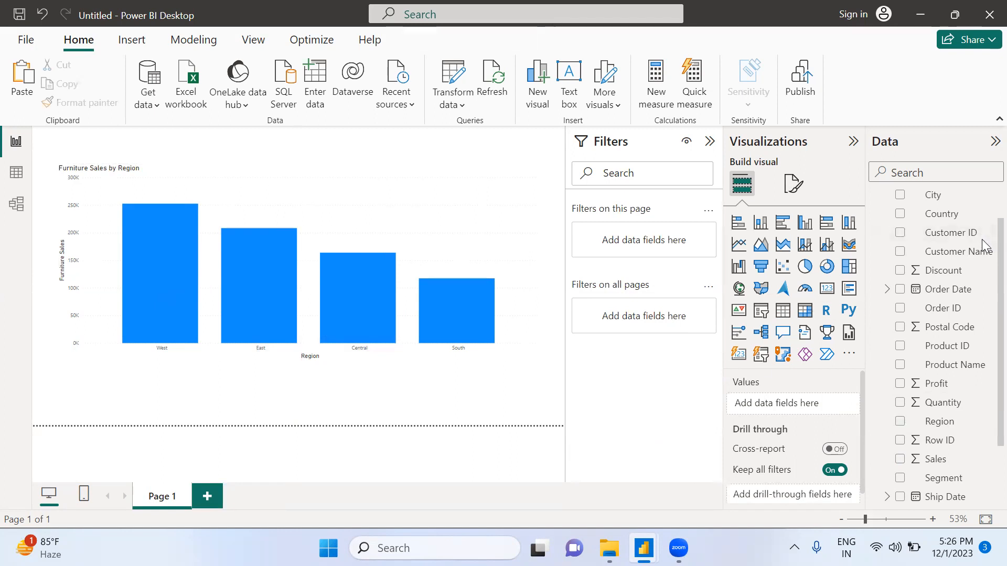
# Collapse the Furniture table, expand the Technology table's fields and insert an empty stacked column chart on the page
pyautogui.scroll(1, 982, 239)
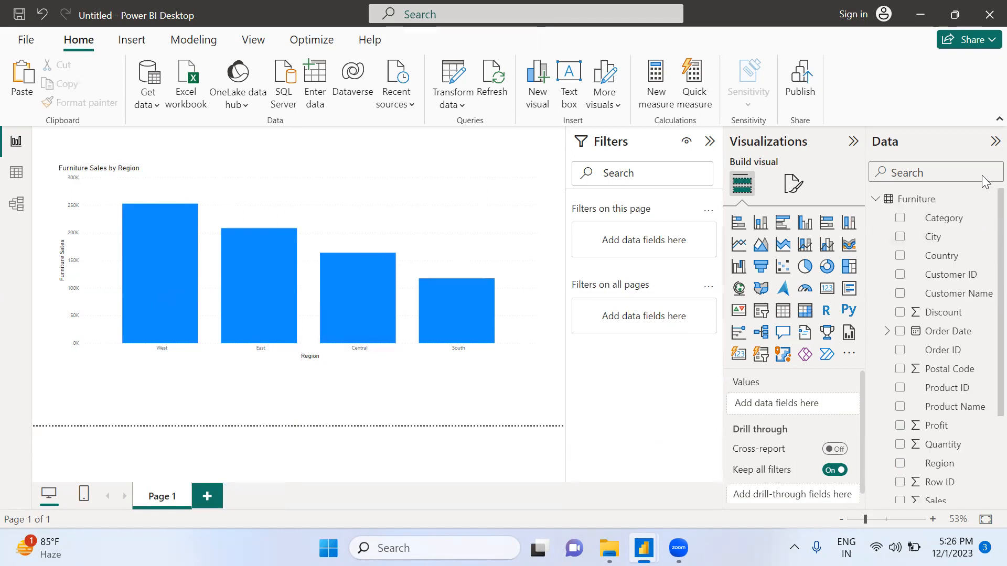
pyautogui.click(878, 202)
pyautogui.click(874, 223)
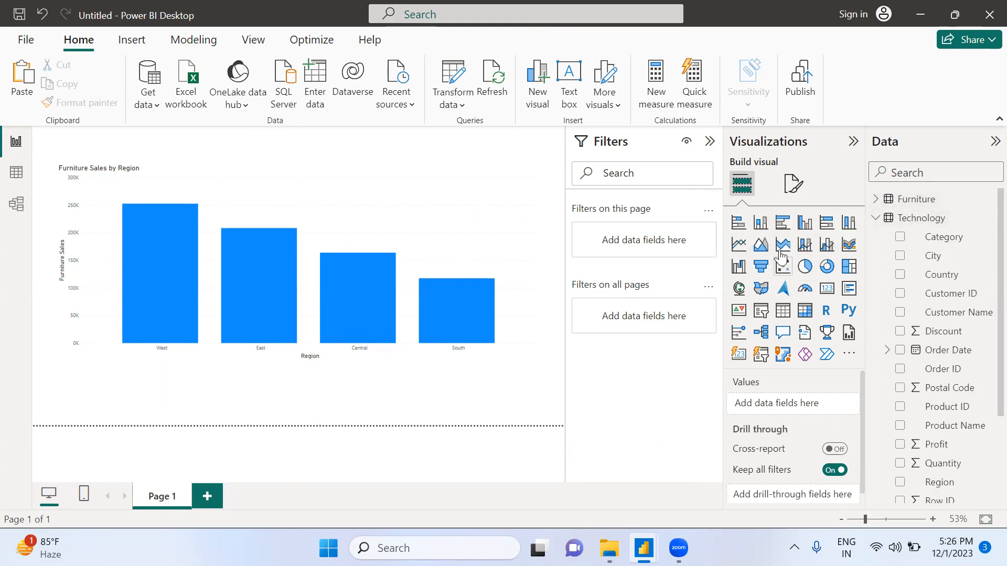
pyautogui.click(761, 223)
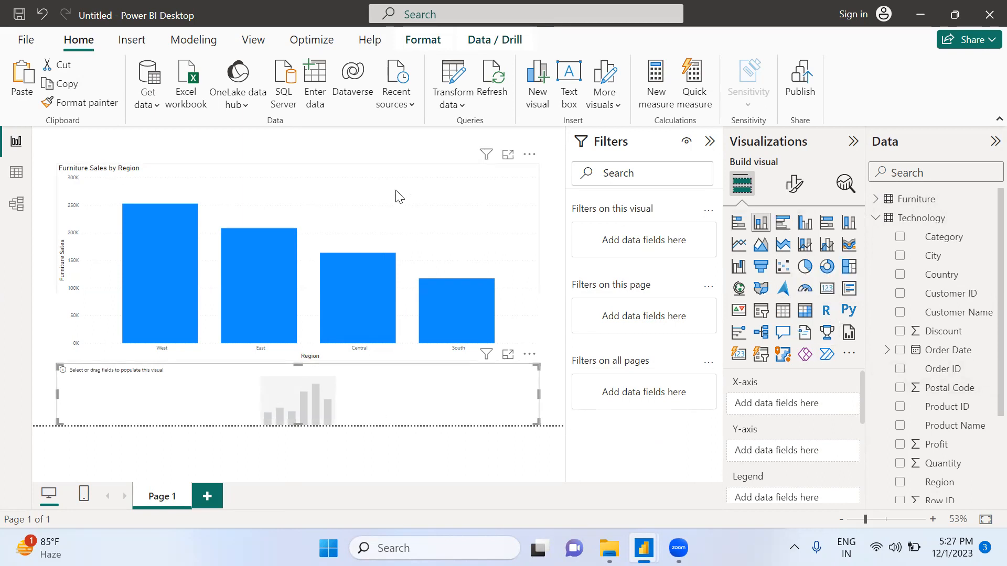
# Shrink the Furniture Sales chart and extend the empty chart upward into the freed space below it
pyautogui.click(457, 254)
pyautogui.moveTo(538, 363); pyautogui.dragTo(499, 304)
pyautogui.click(389, 389)
pyautogui.moveTo(298, 362); pyautogui.dragTo(295, 328)
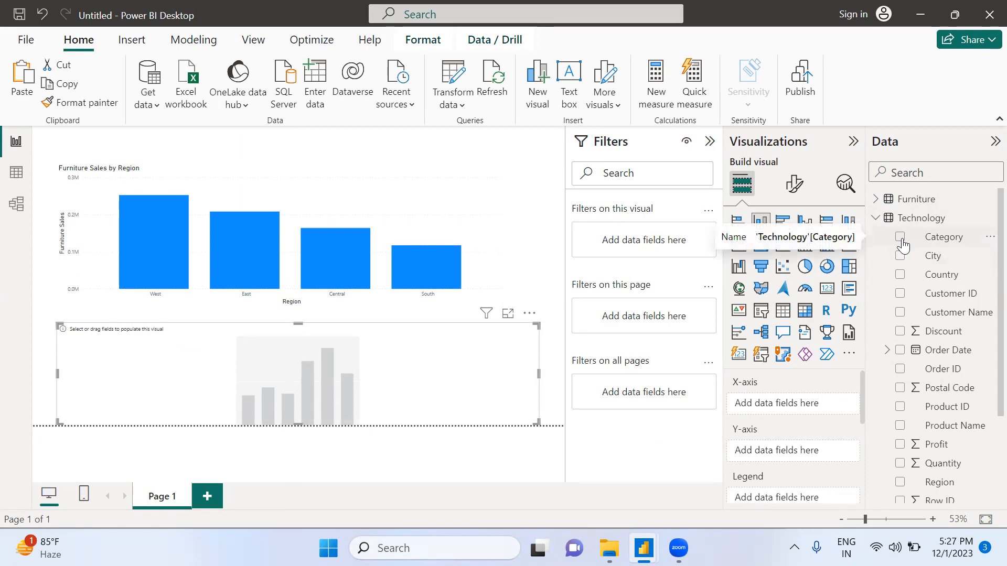
# Fill the empty column chart with Region and Sales from the Technology table
pyautogui.scroll(-3, 918, 353)
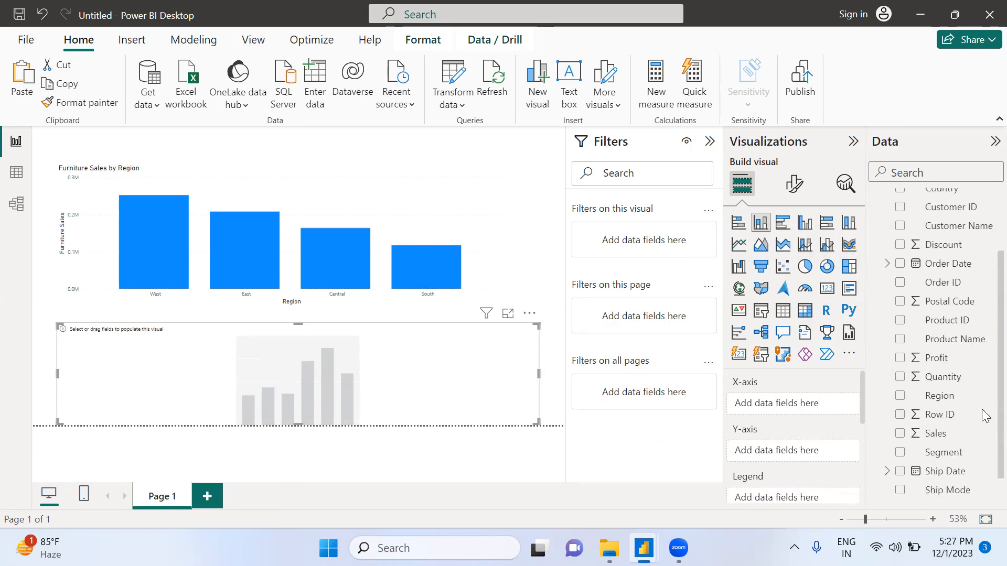
pyautogui.click(901, 391)
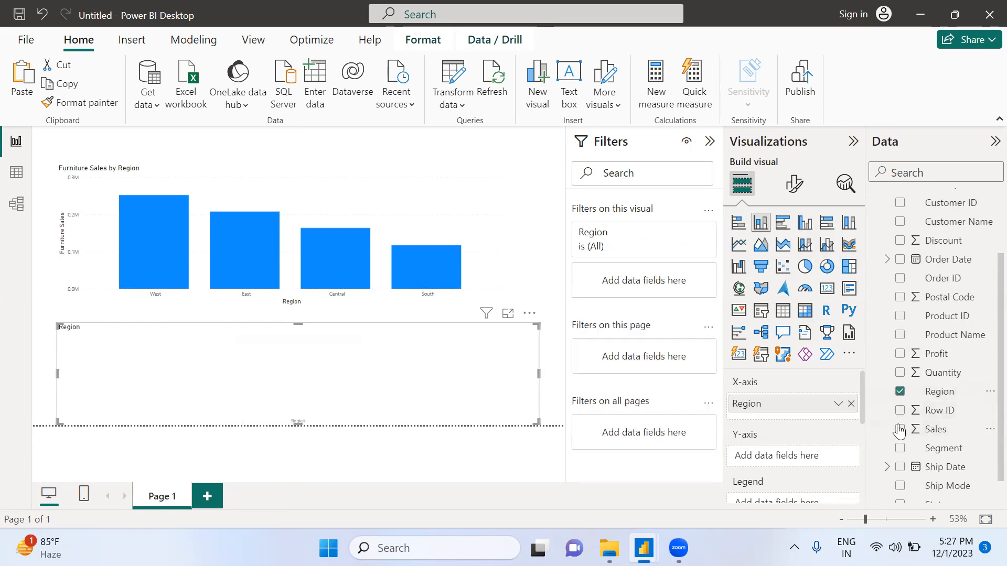
pyautogui.click(900, 429)
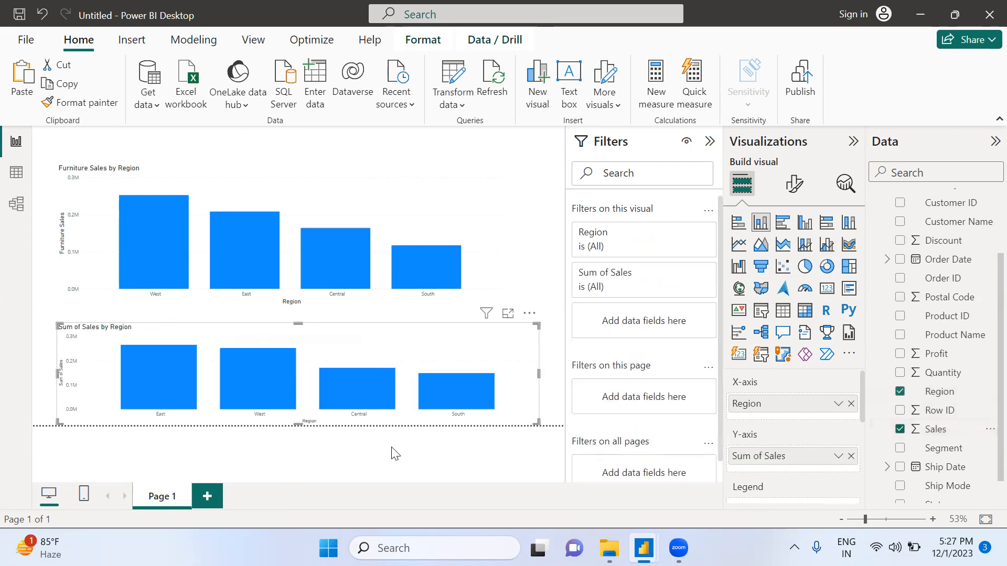
# Rename the second chart's Y-axis field as Technoloy Sales
pyautogui.doubleClick(767, 457)
pyautogui.press('BackSpace')
pyautogui.press('BackSpace')
pyautogui.press('BackSpace')
pyautogui.press('BackSpace')
pyautogui.press('BackSpace')
pyautogui.press('BackSpace')
pyautogui.press('BackSpace')
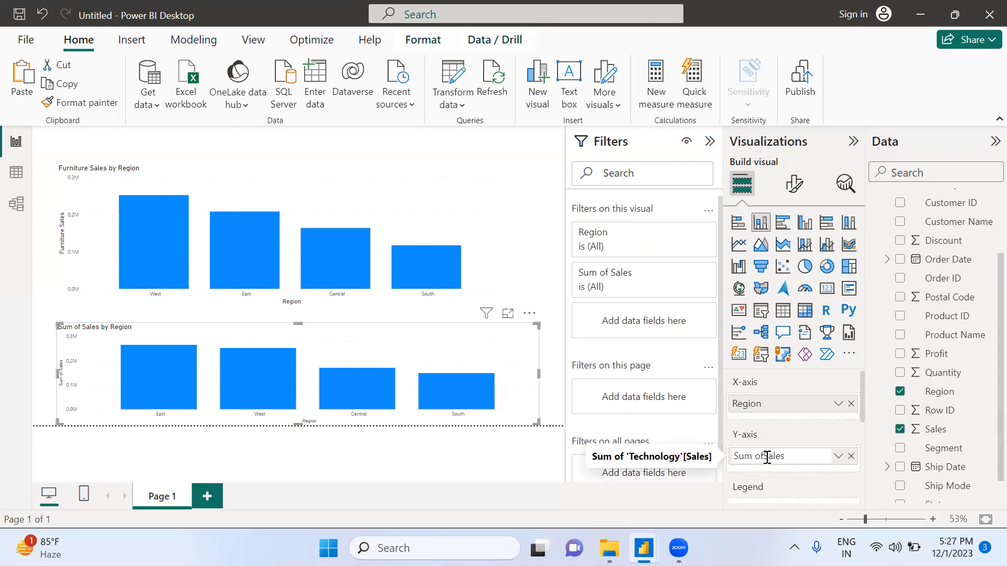
pyautogui.write('Technolo')
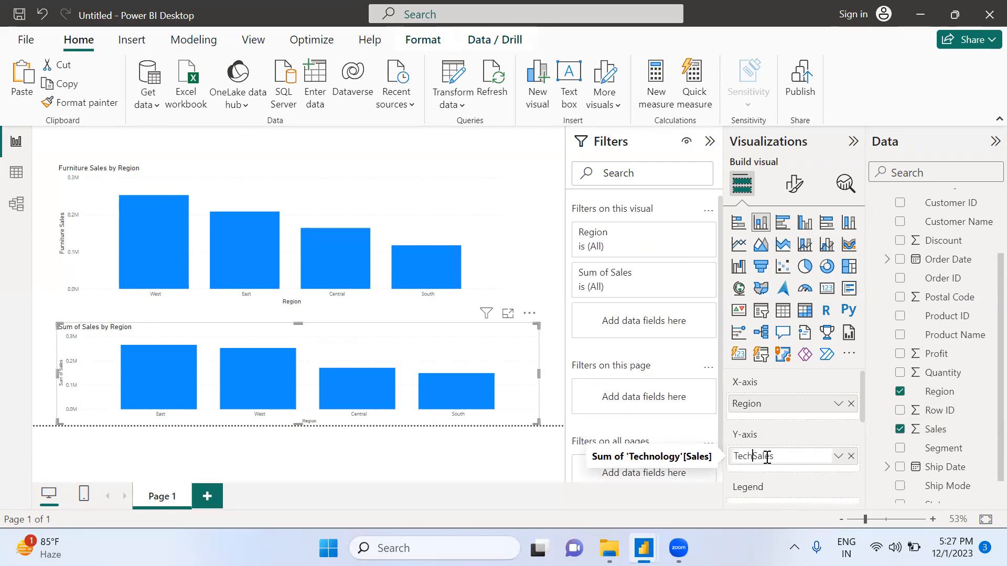
pyautogui.write('gy')
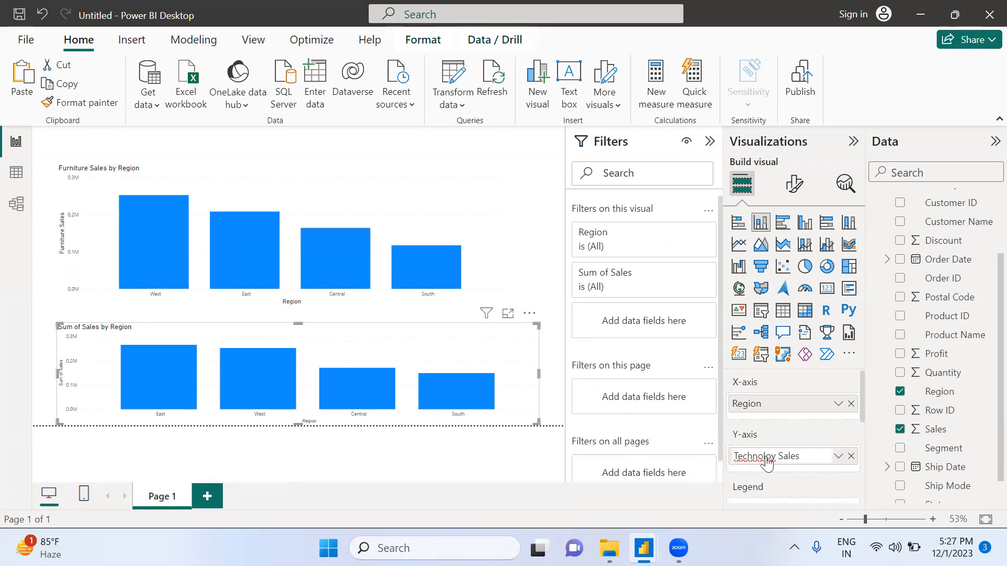
pyautogui.press('Return')
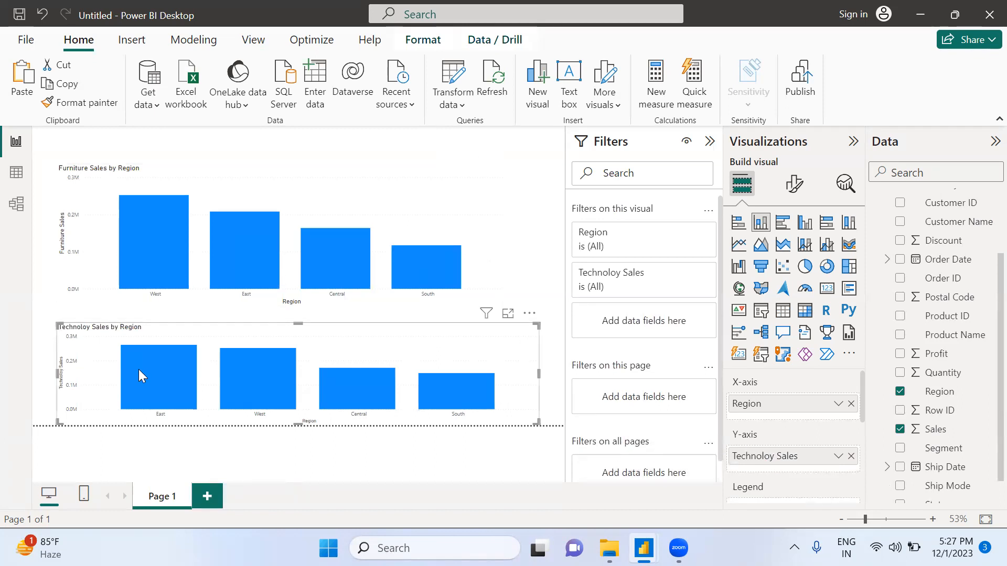
# Widen the Furniture Sales chart to match the Technoloy Sales chart below it, consulting the reference report in the other Power BI Desktop window
pyautogui.moveTo(141, 372)
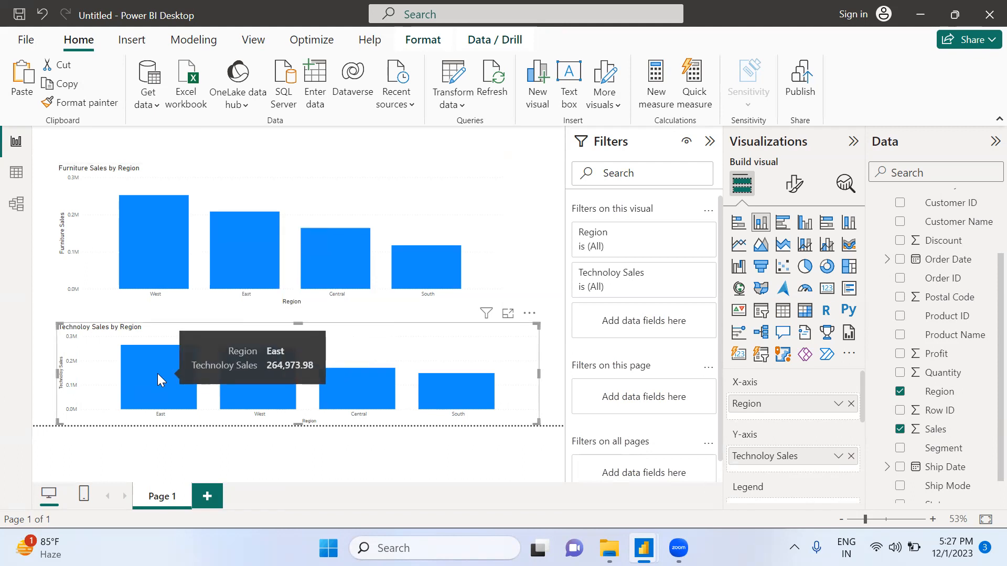
pyautogui.moveTo(229, 263)
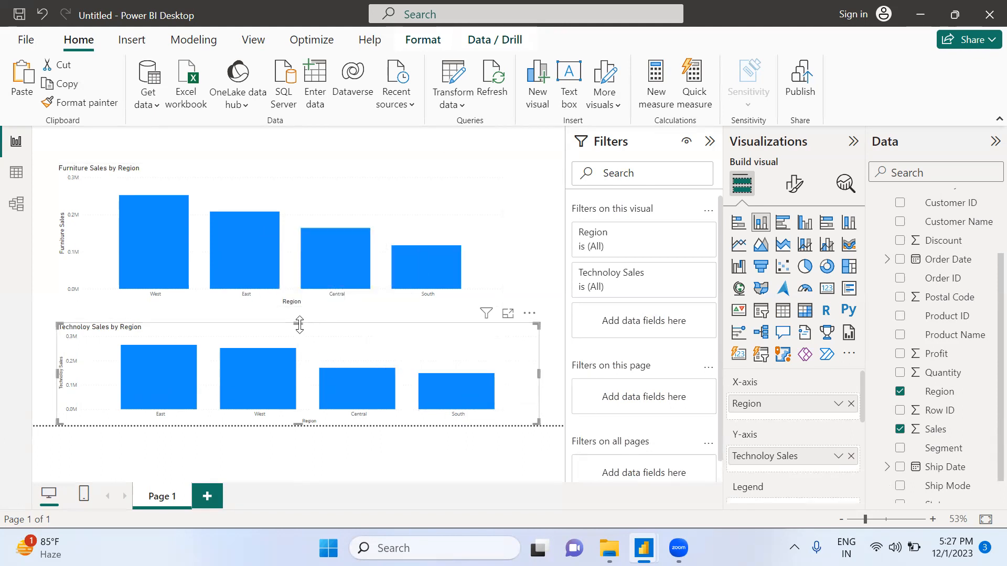
pyautogui.click(481, 216)
pyautogui.moveTo(502, 235); pyautogui.dragTo(533, 236)
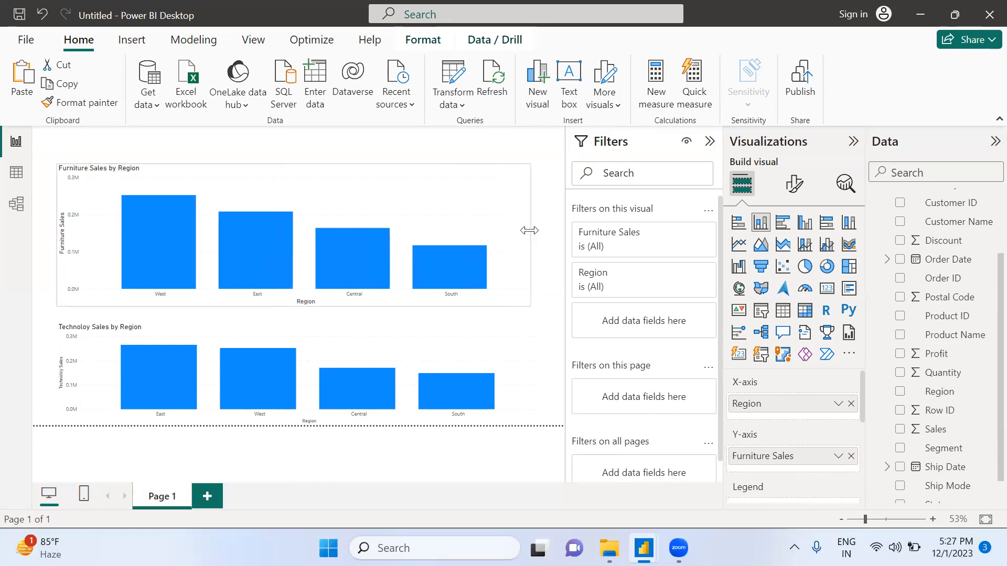
pyautogui.moveTo(643, 548)
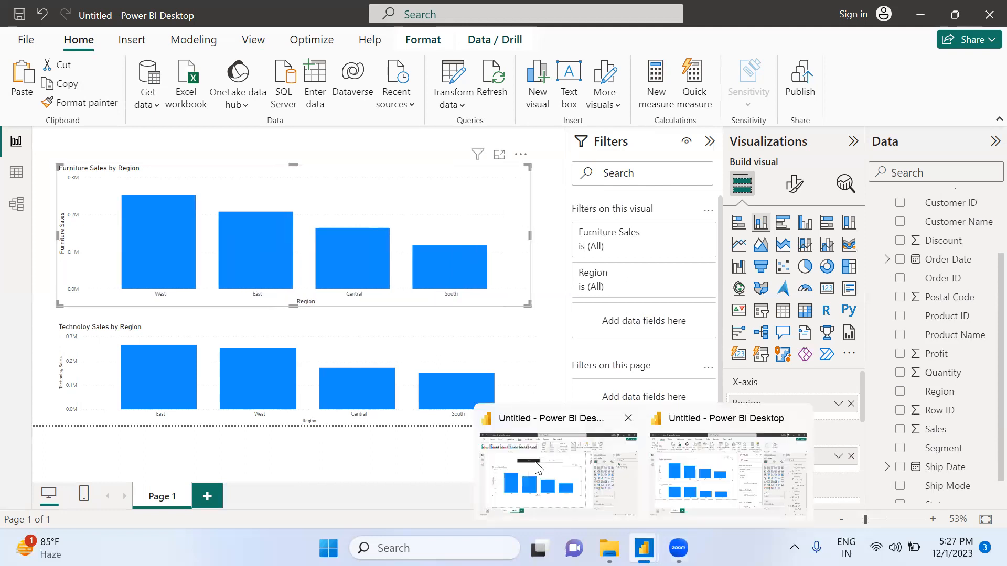
pyautogui.click(536, 466)
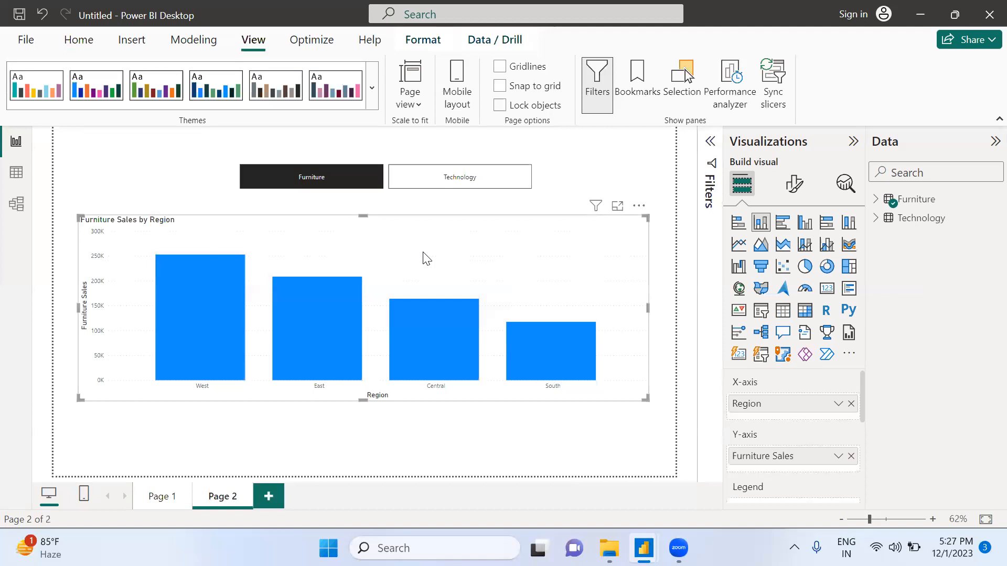
pyautogui.hotkey('alt', 'Tab')
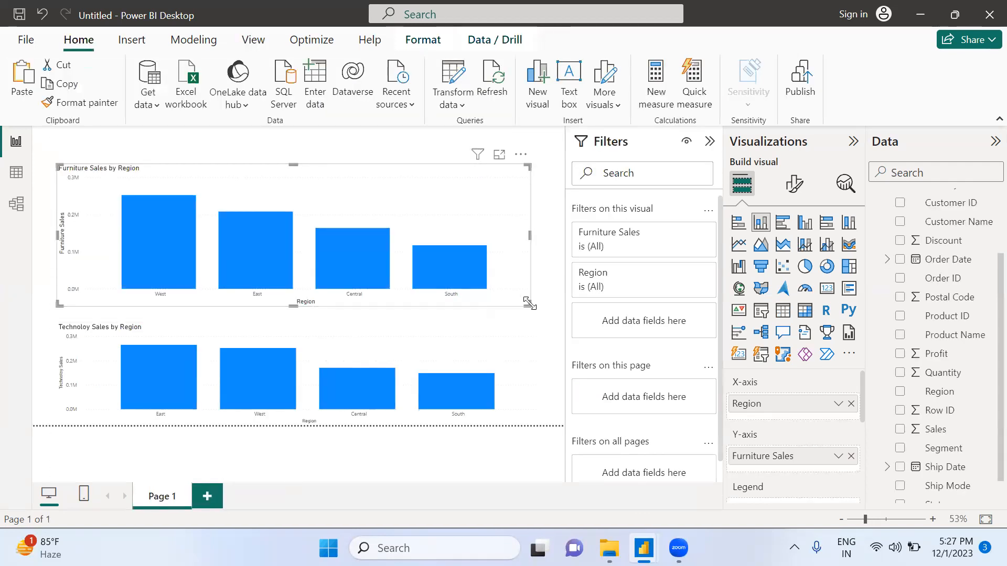
pyautogui.moveTo(529, 304); pyautogui.dragTo(538, 300)
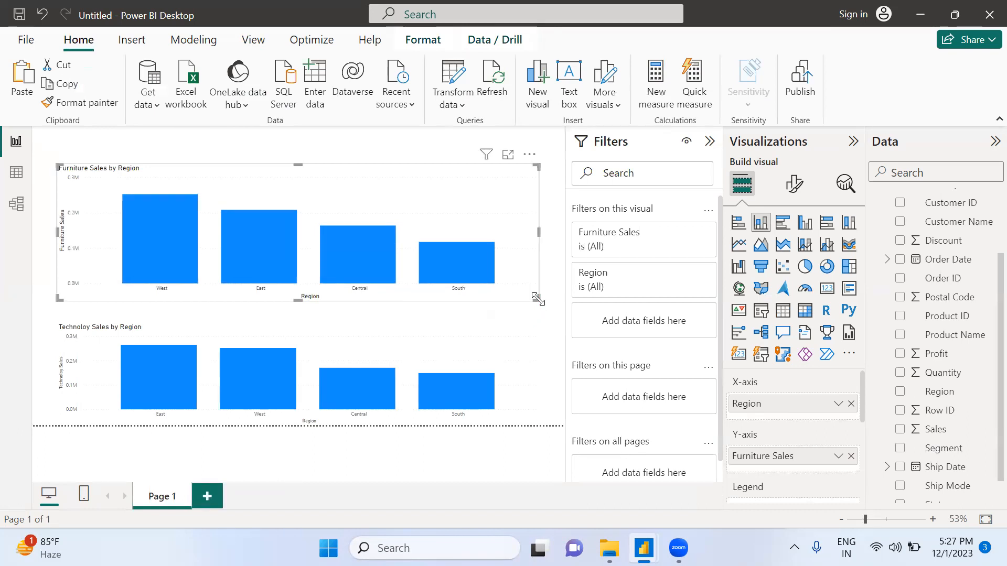
# Overlap the two charts by moving the Technoloy Sales chart up and the Furniture Sales chart slightly down, leaving space above them
pyautogui.click(366, 352)
pyautogui.moveTo(300, 323); pyautogui.dragTo(329, 253)
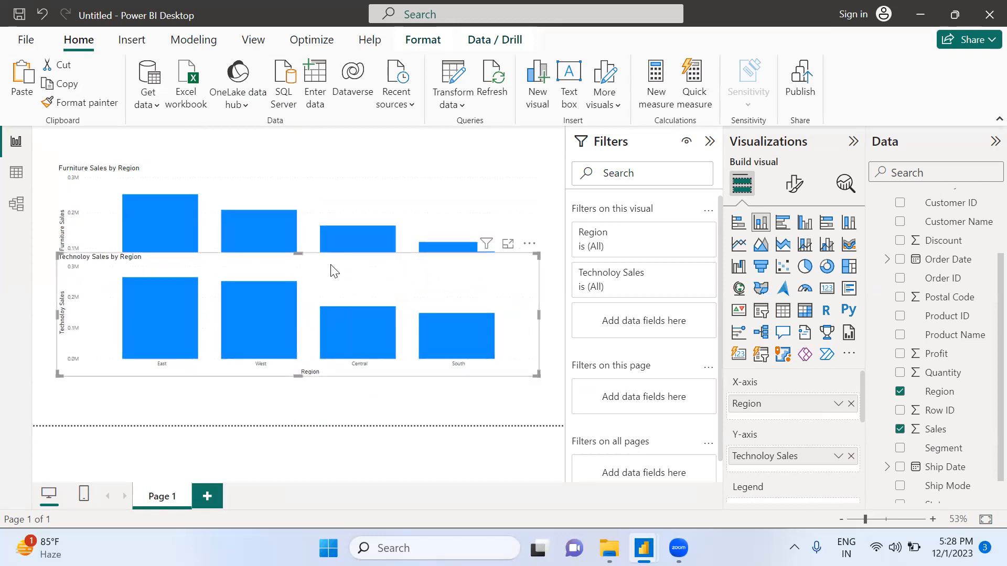
pyautogui.moveTo(331, 180); pyautogui.dragTo(326, 198)
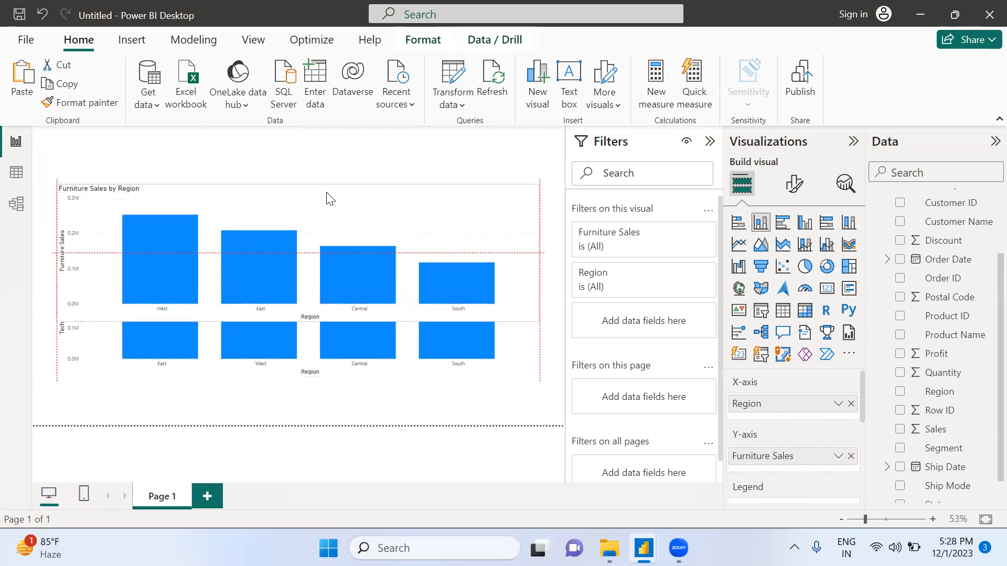
pyautogui.moveTo(112, 383); pyautogui.dragTo(114, 389)
pyautogui.doubleClick(182, 155)
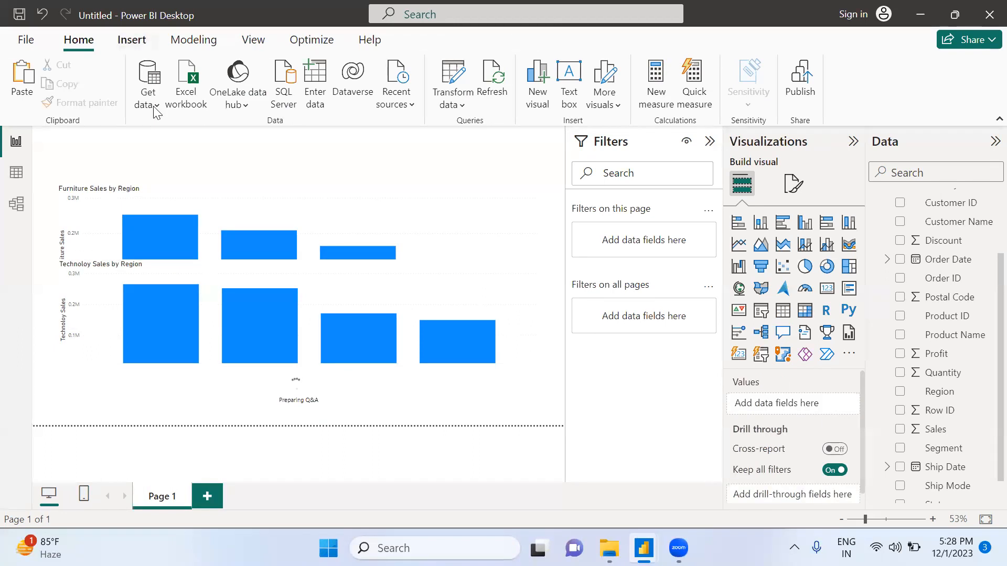
# Show the report's bookmarks and add a bookmark of the current page state
pyautogui.click(254, 41)
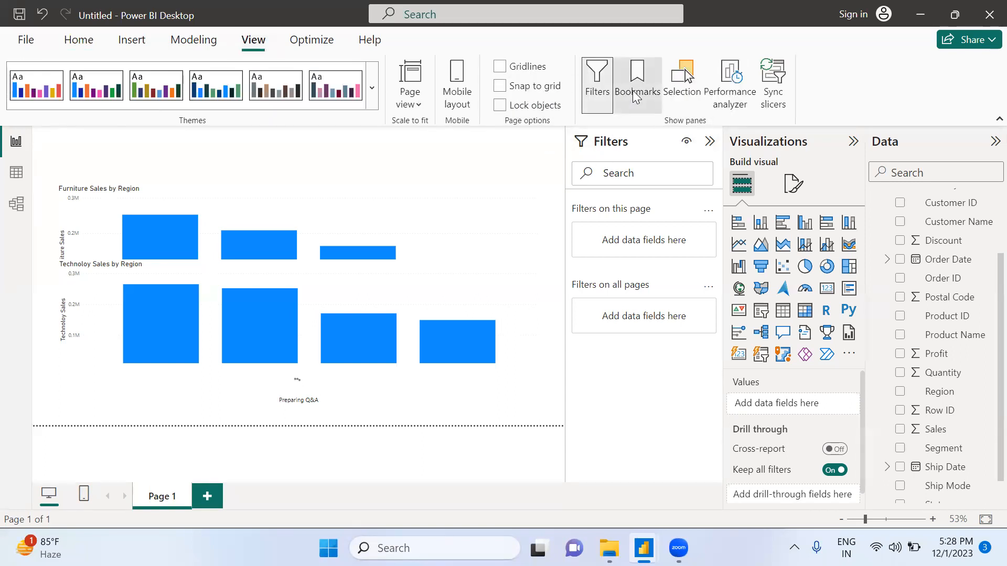
pyautogui.click(635, 96)
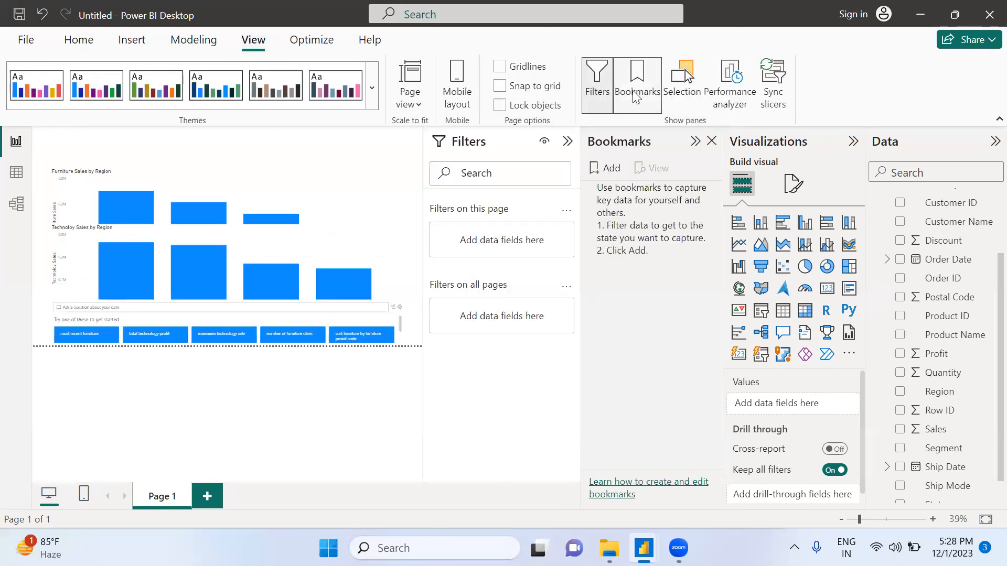
pyautogui.click(606, 169)
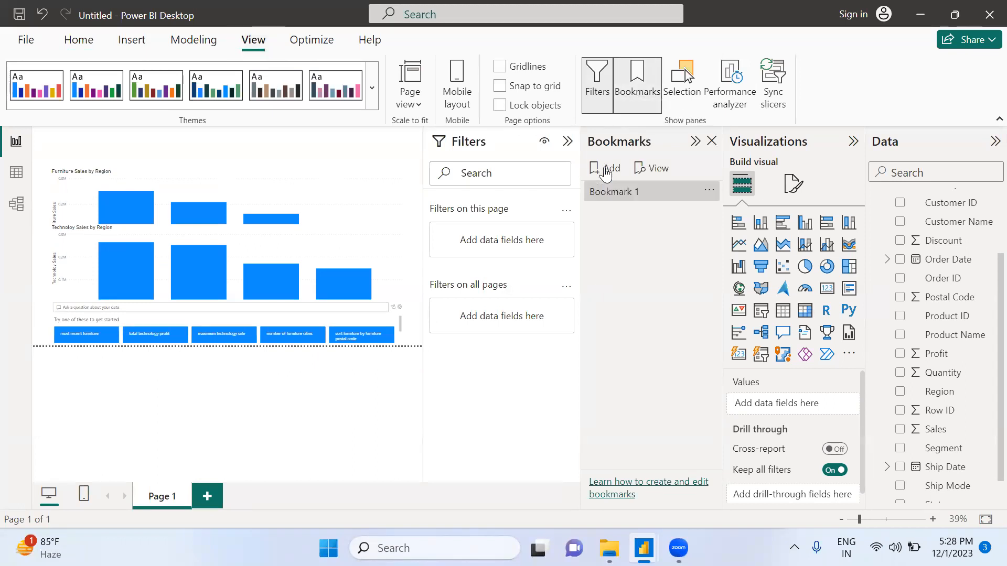
pyautogui.click(709, 192)
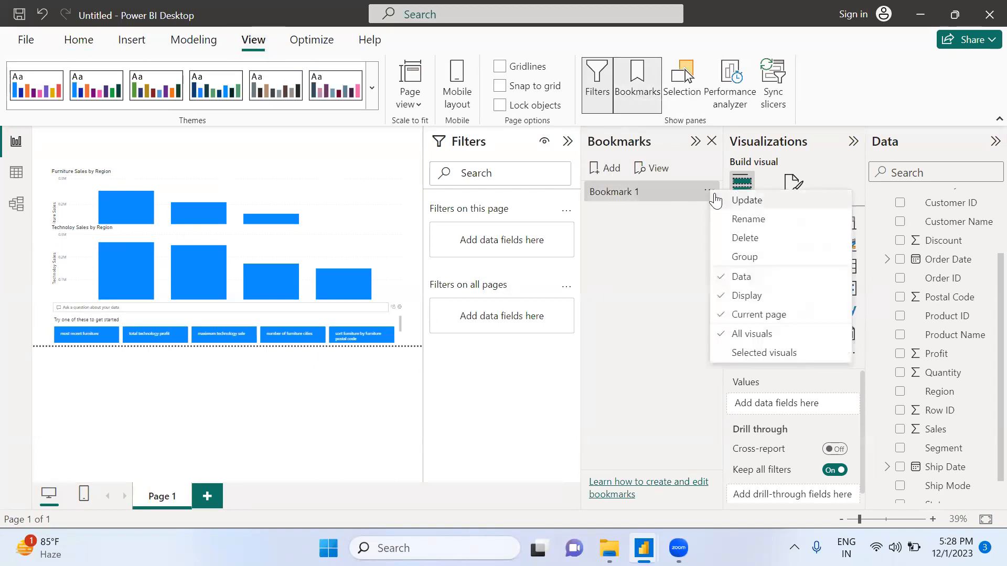
pyautogui.click(742, 220)
pyautogui.click(740, 223)
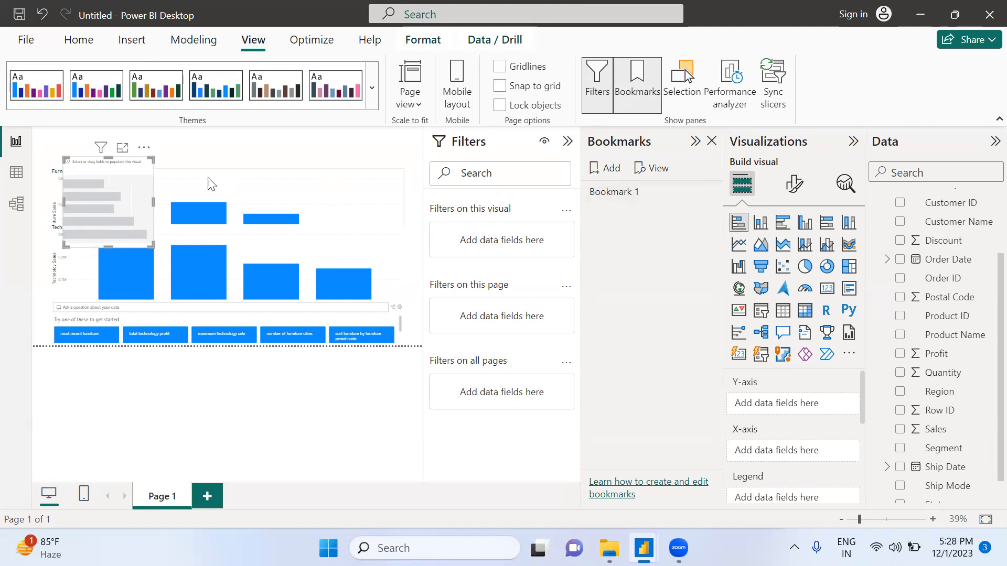
pyautogui.press('Delete')
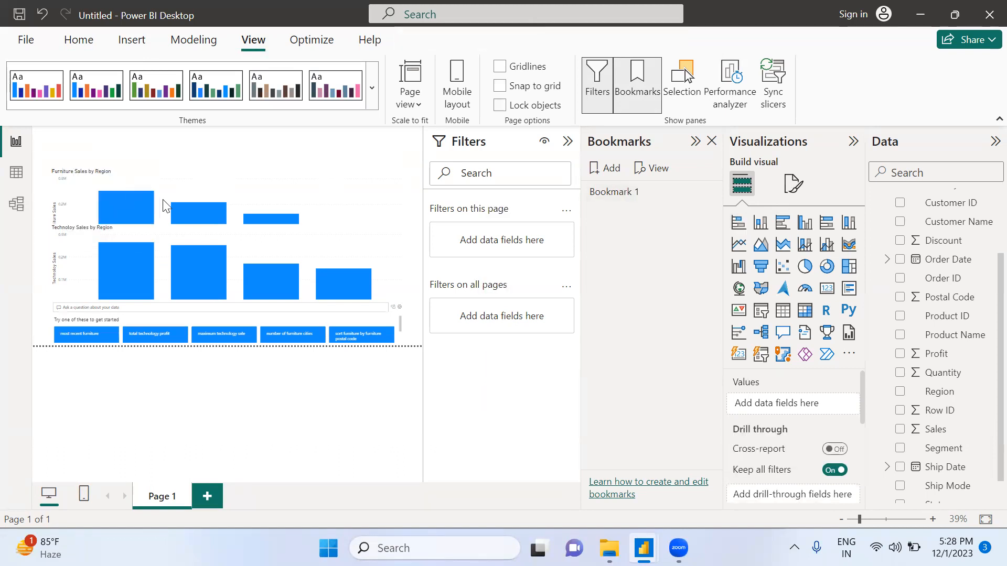
# Rename the first bookmark as Furniture
pyautogui.doubleClick(632, 192)
pyautogui.write('Furniture')
pyautogui.press('Return')
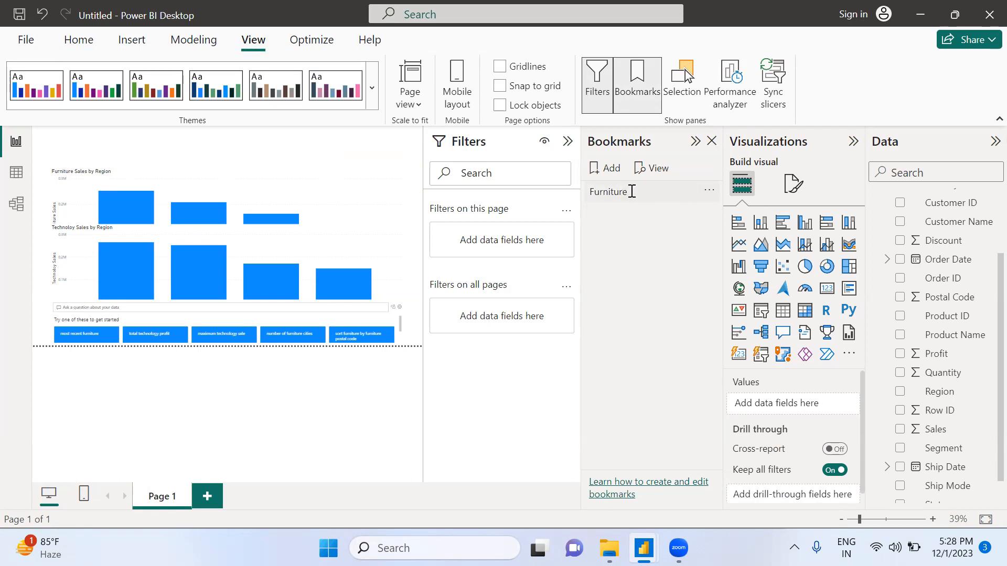
# Add a second bookmark and rename it as Technoloy
pyautogui.click(612, 169)
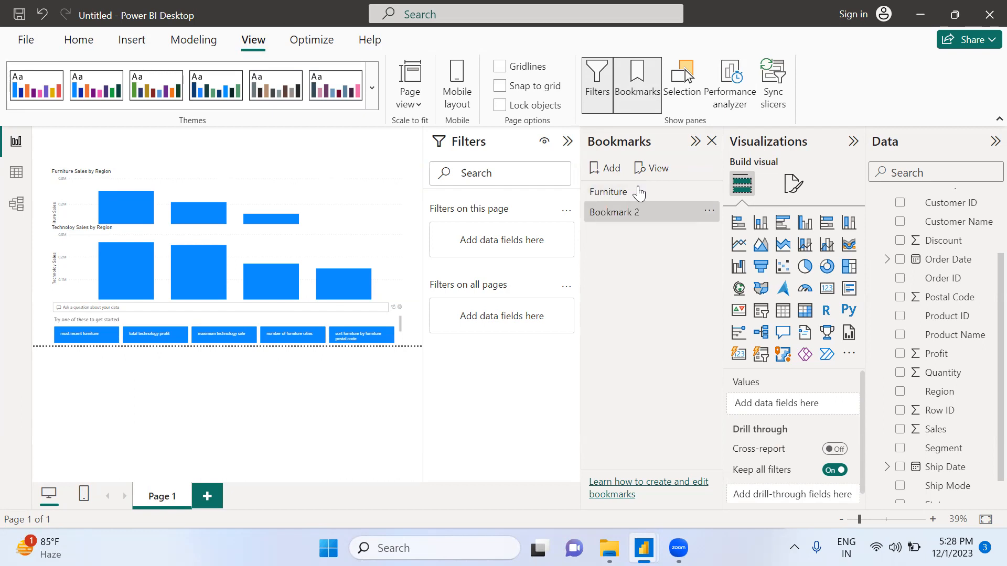
pyautogui.click(711, 212)
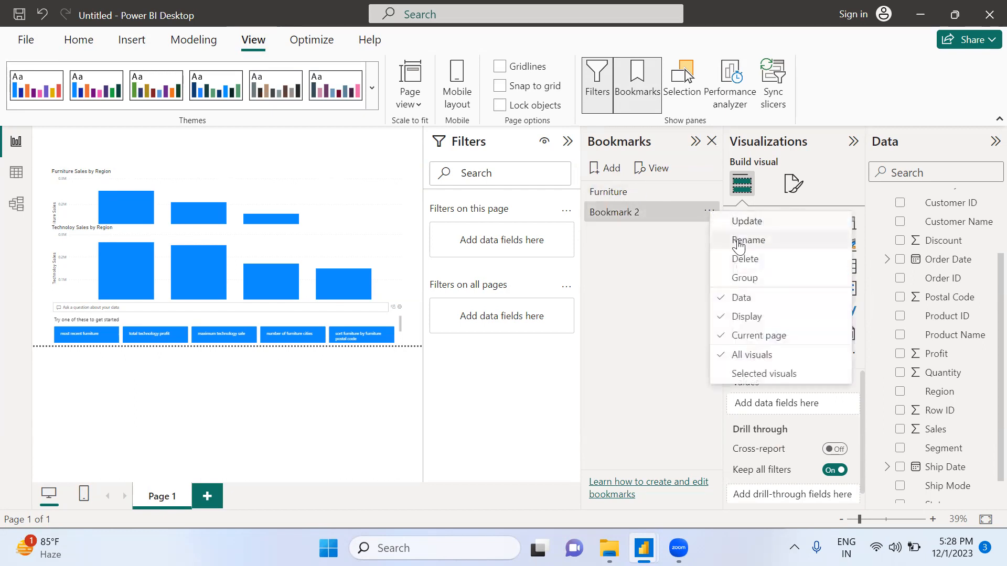
pyautogui.click(734, 240)
pyautogui.write('Tecnol')
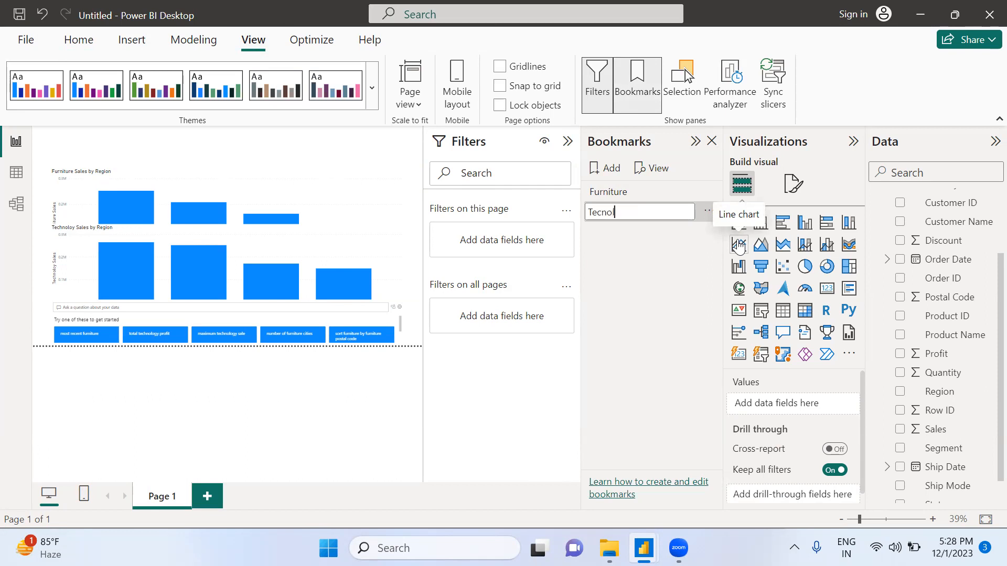
pyautogui.press('BackSpace')
pyautogui.press('BackSpace')
pyautogui.press('Return')
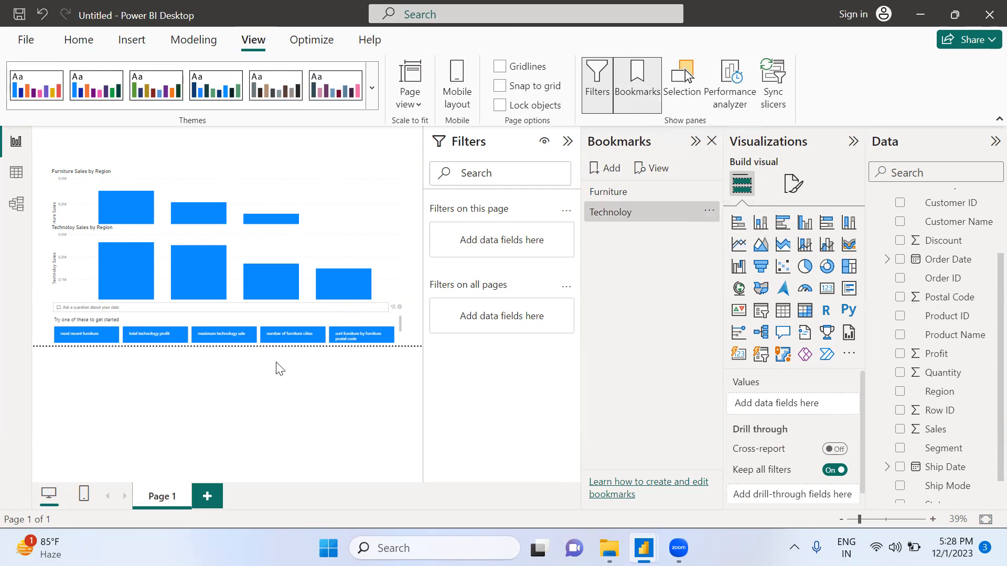
# Delete the Q&A visual beneath the charts and collapse the filters area to enlarge the canvas
pyautogui.click(257, 319)
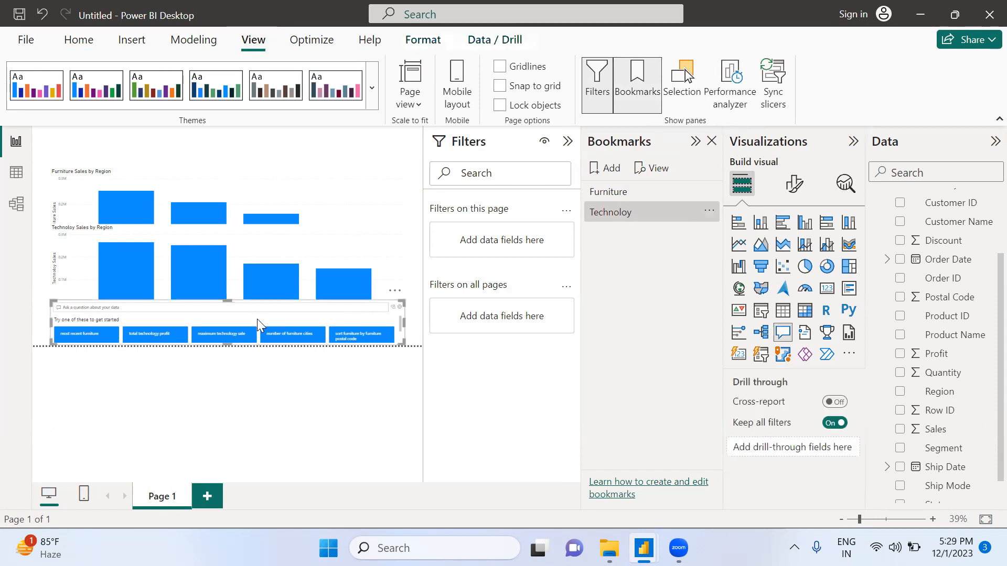
pyautogui.press('Delete')
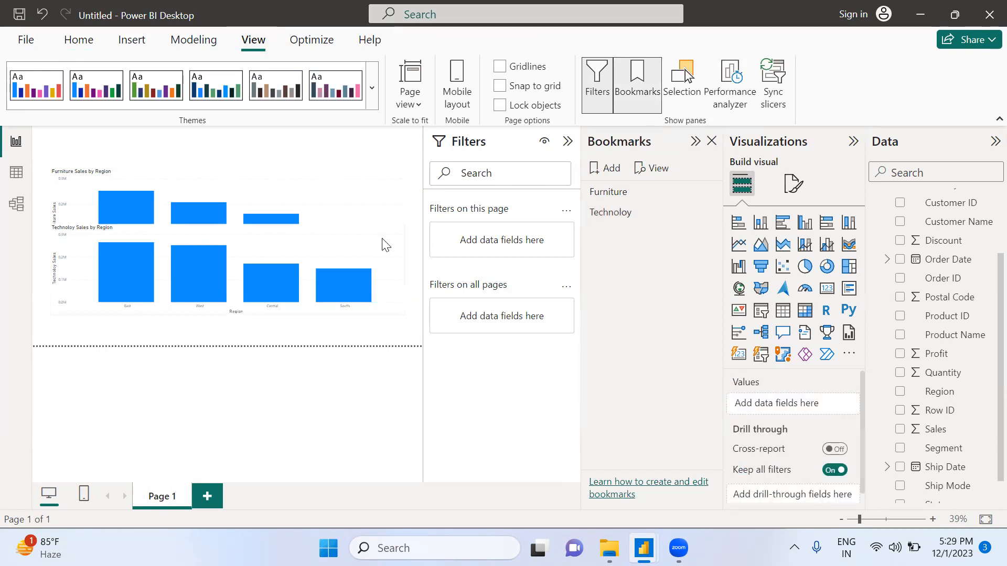
pyautogui.click(568, 143)
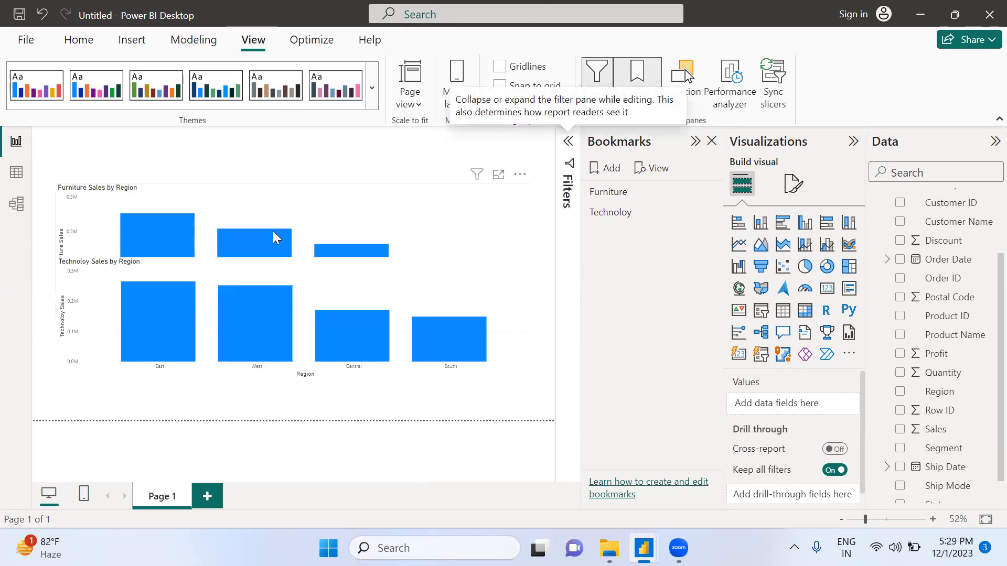
# Check the reference report in the other window, and insert a bookmark navigator enlarged and roughly centred above the two charts
pyautogui.click(77, 40)
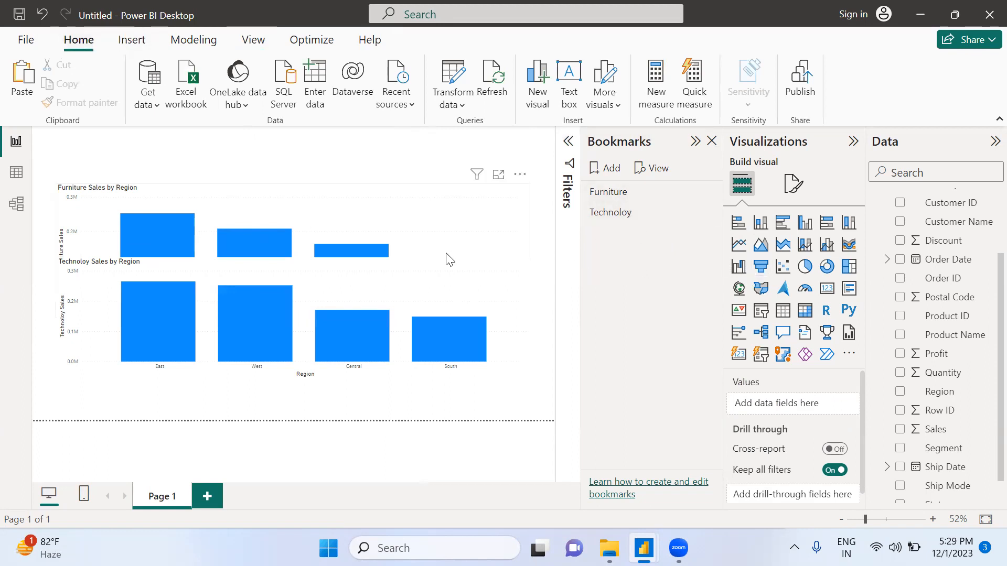
pyautogui.moveTo(644, 548)
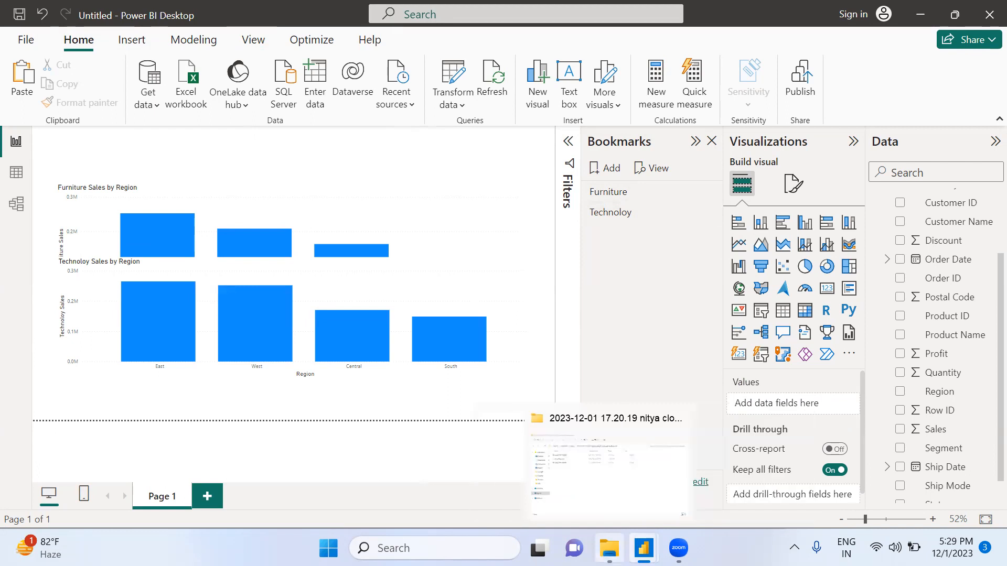
pyautogui.click(570, 452)
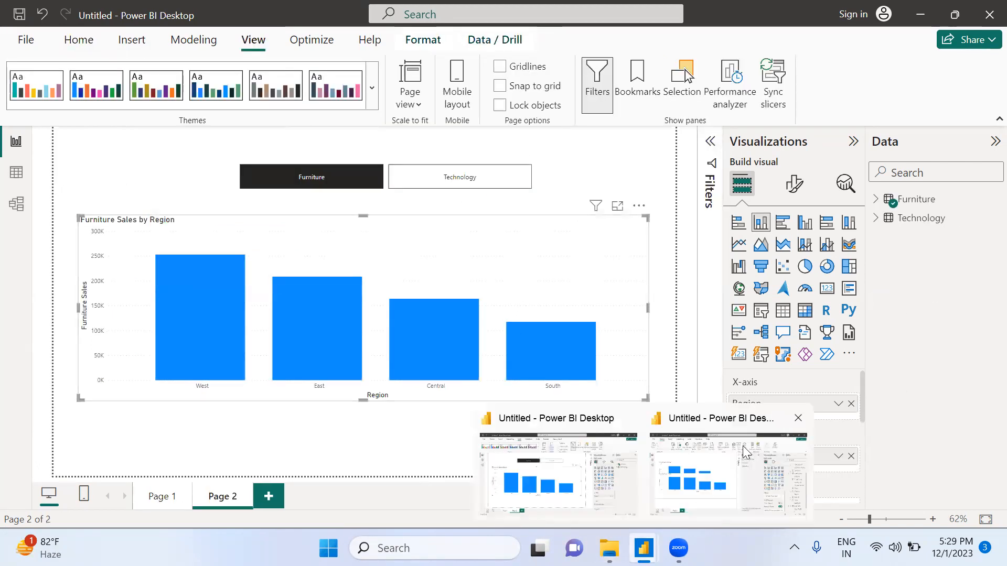
pyautogui.click(734, 462)
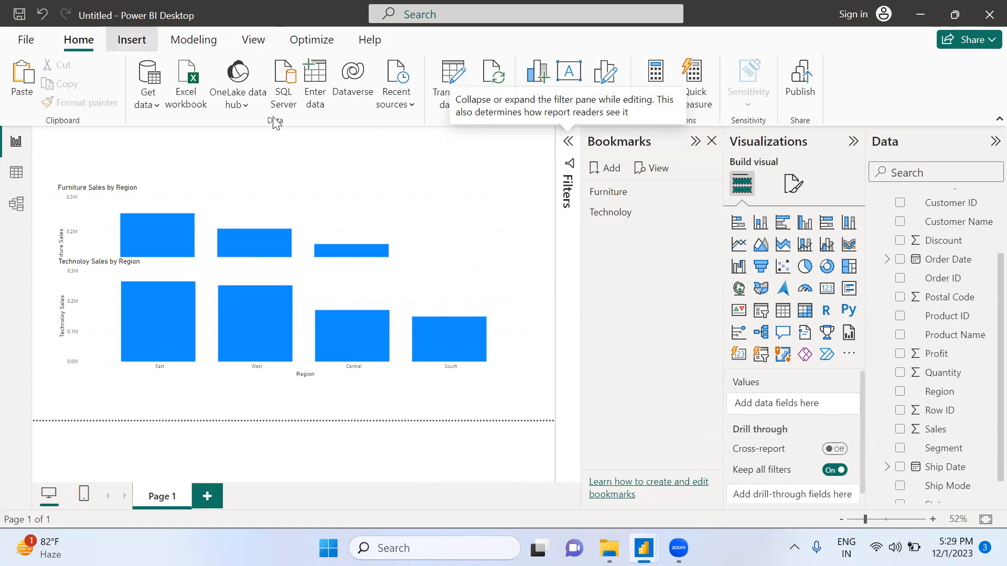
pyautogui.click(132, 40)
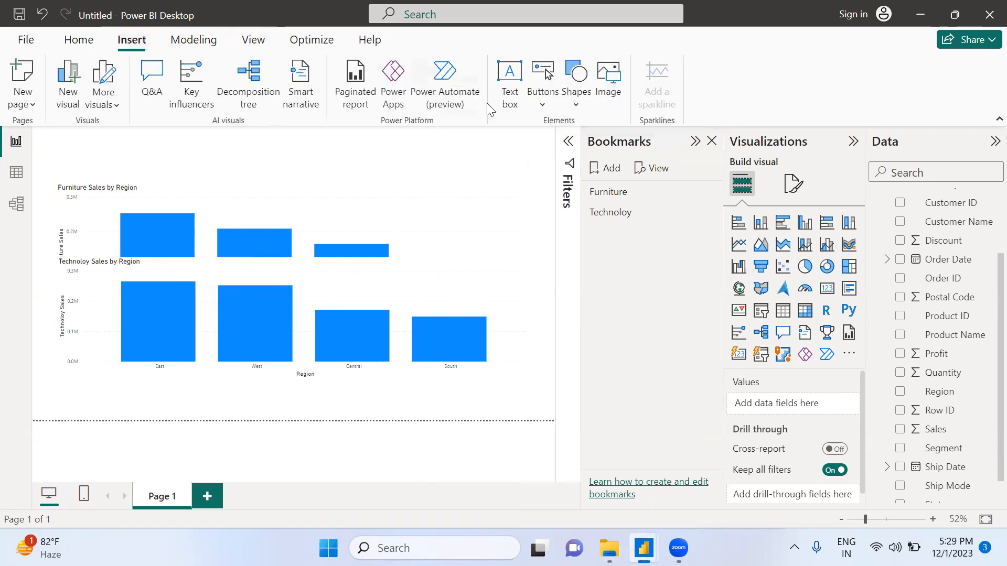
pyautogui.click(542, 105)
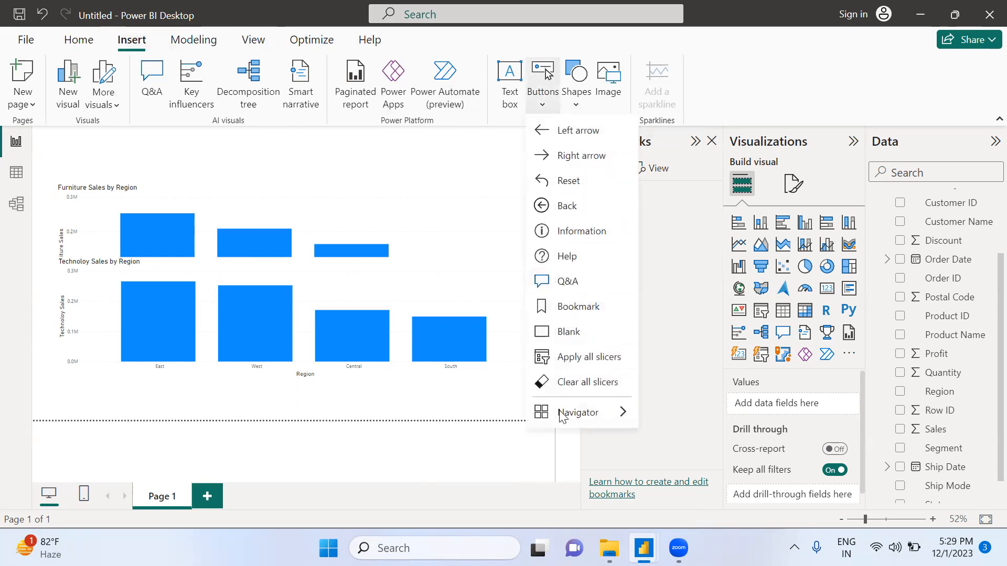
pyautogui.moveTo(561, 415)
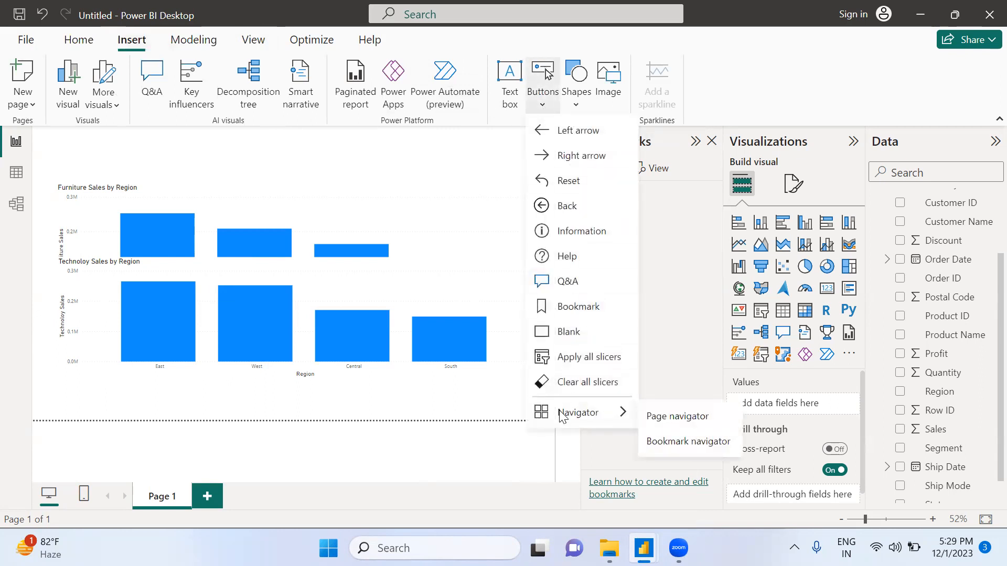
pyautogui.click(698, 443)
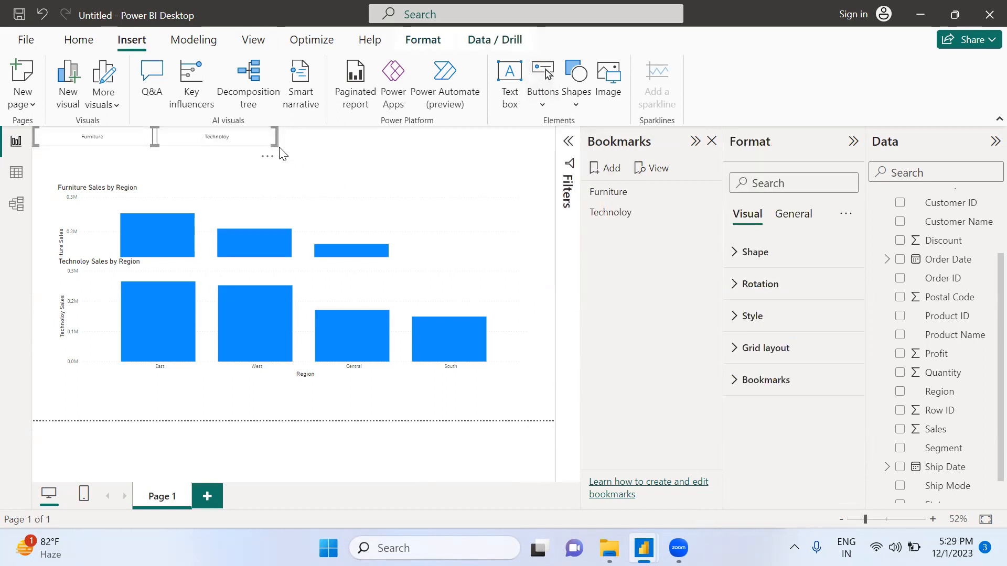
pyautogui.moveTo(277, 147)
pyautogui.mouseDown()
pyautogui.moveTo(348, 162)
pyautogui.moveTo(350, 145)
pyautogui.moveTo(427, 151)
pyautogui.mouseUp()
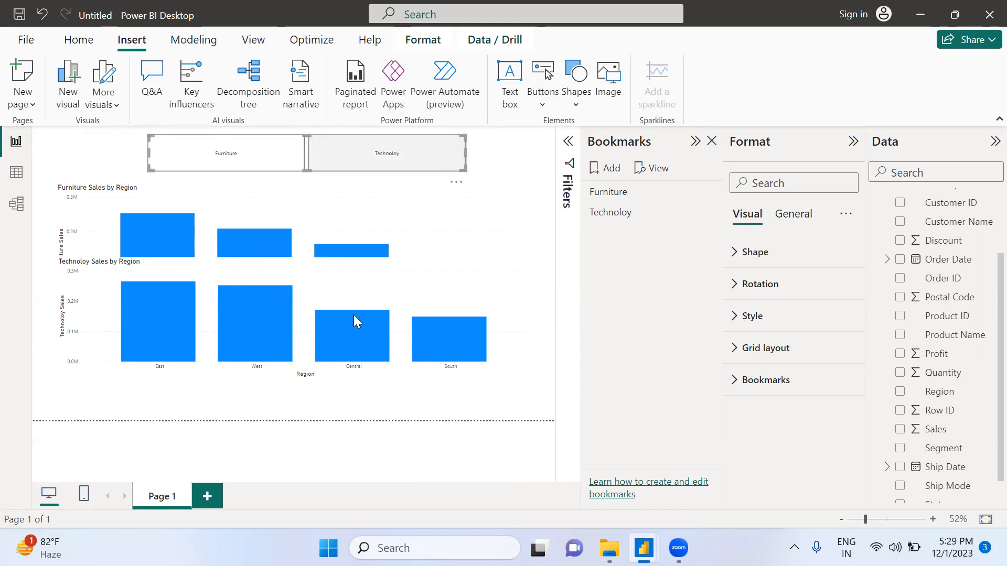
# Move the Technoloy Sales chart down toward the page's lower edge and activate the Furniture button of the bookmark navigator
pyautogui.click(322, 287)
pyautogui.moveTo(317, 286); pyautogui.dragTo(319, 318)
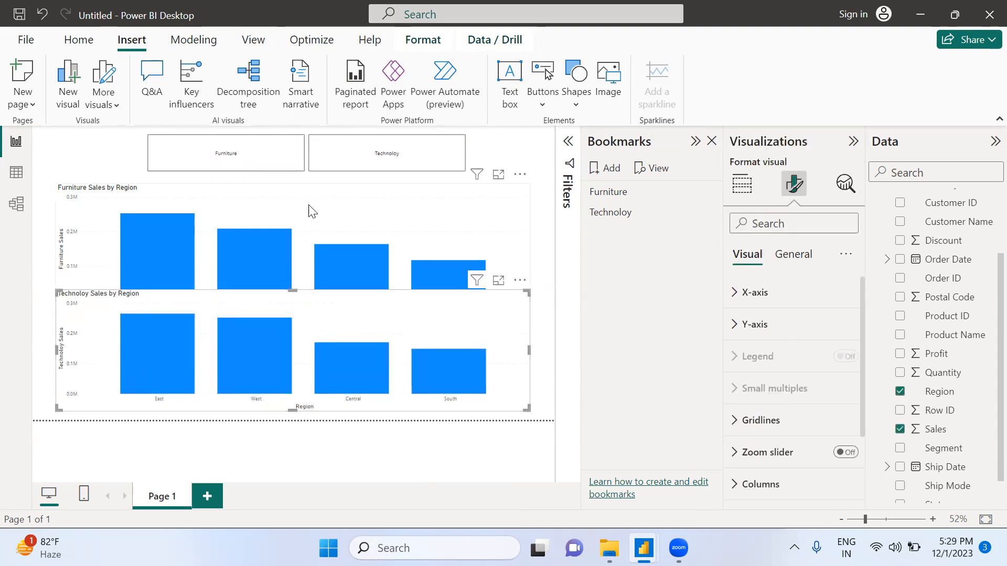
pyautogui.keyDown('ctrl'); pyautogui.click(267, 165); pyautogui.keyUp('ctrl')
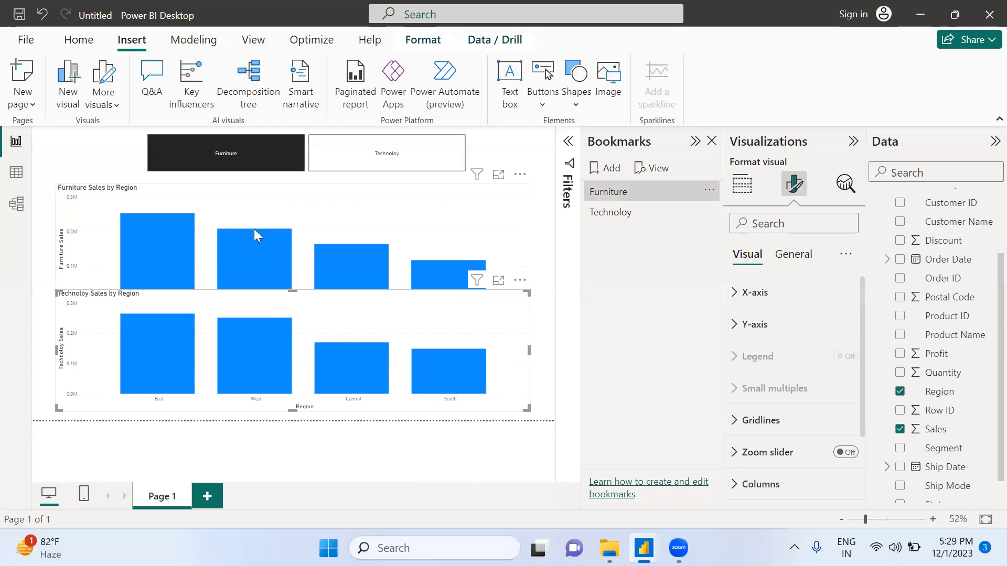
# Activate the Furniture bookmark, hide the Technoloy Sales by Region chart, and update the bookmark to store that visibility
pyautogui.keyDown('ctrl'); pyautogui.click(391, 165); pyautogui.keyUp('ctrl')
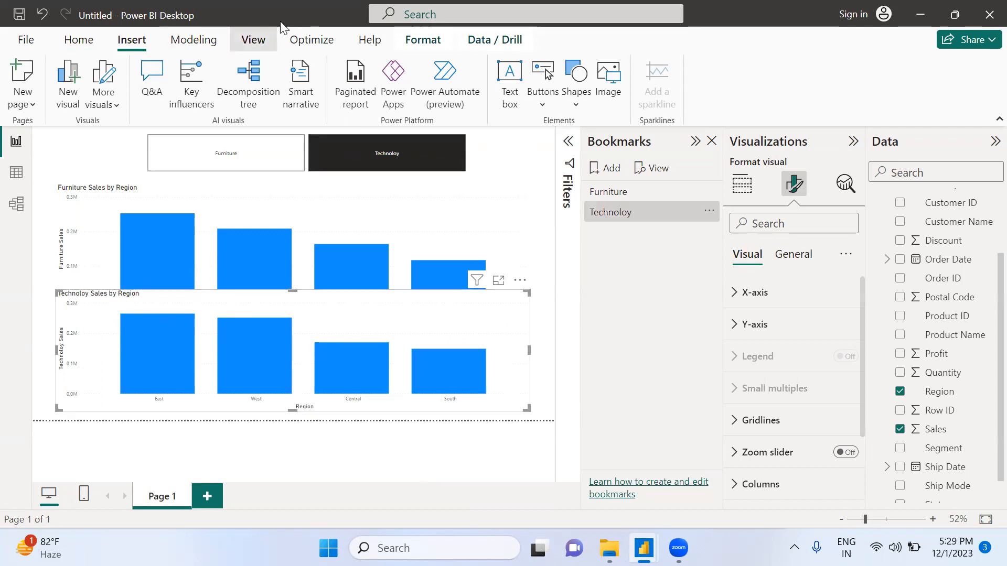
pyautogui.click(257, 39)
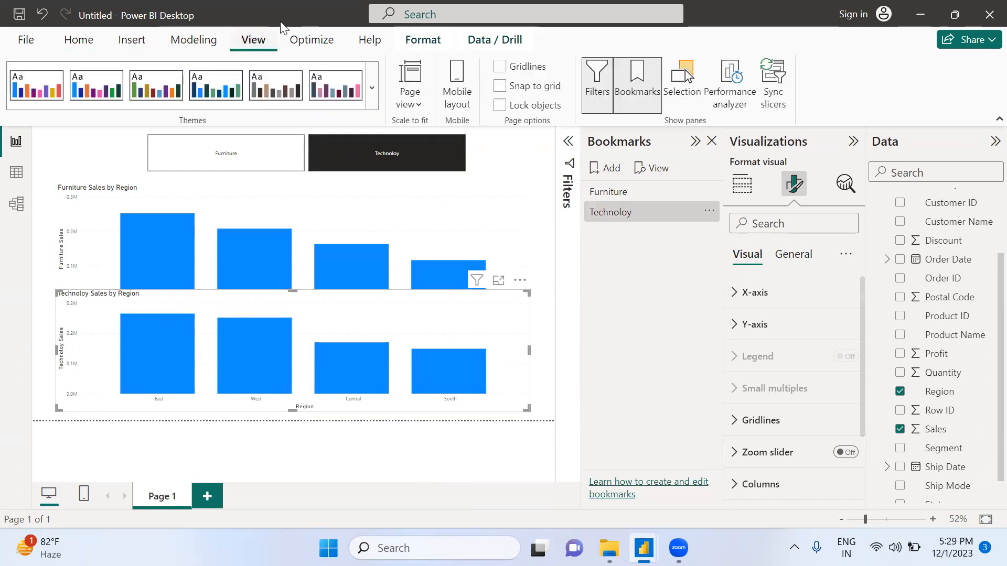
pyautogui.click(685, 79)
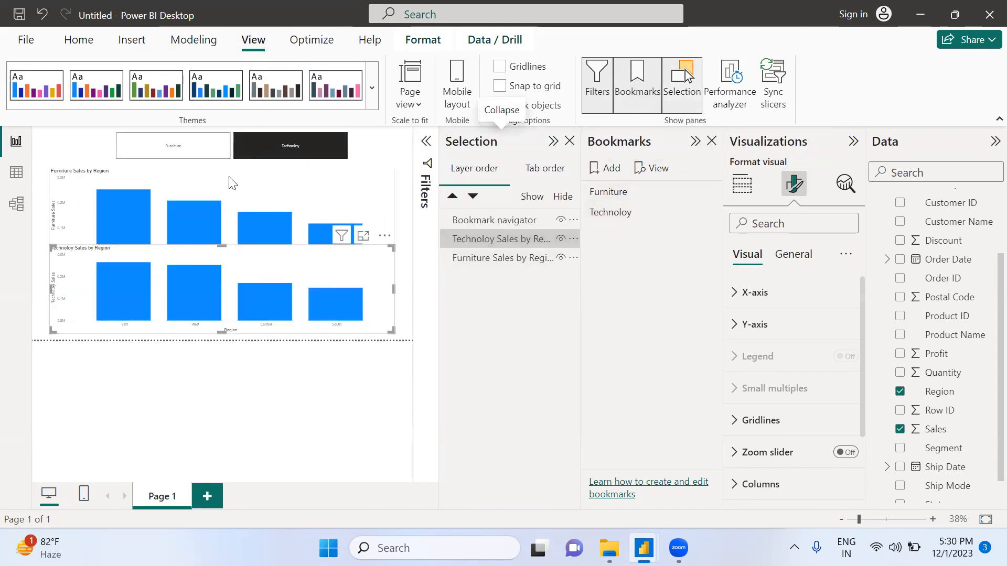
pyautogui.click(205, 159)
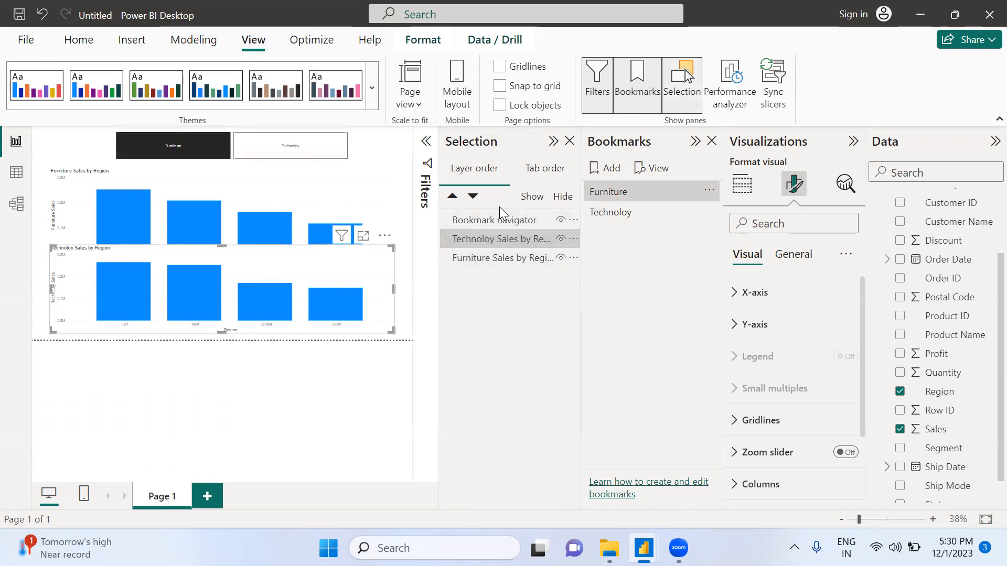
pyautogui.click(561, 239)
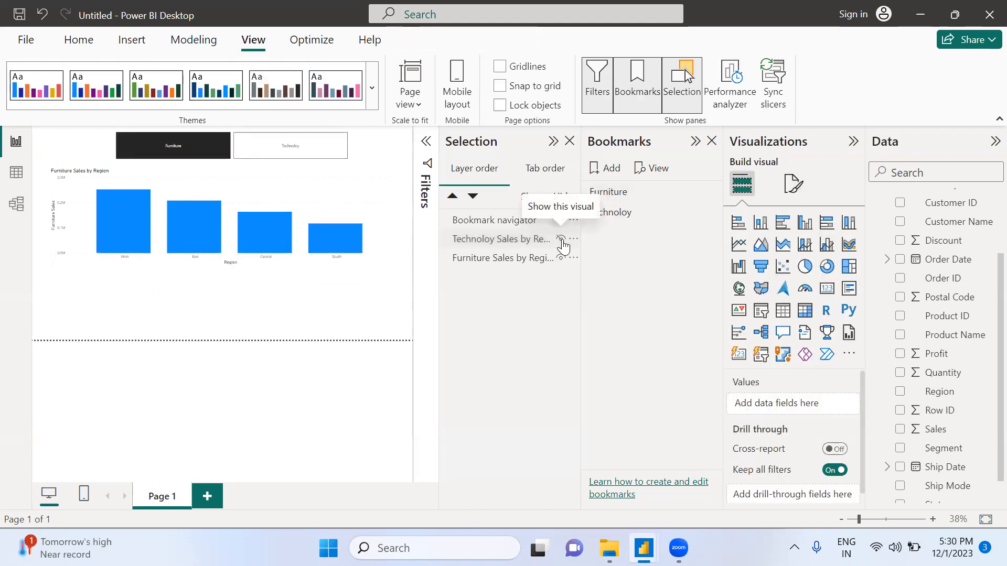
pyautogui.click(710, 193)
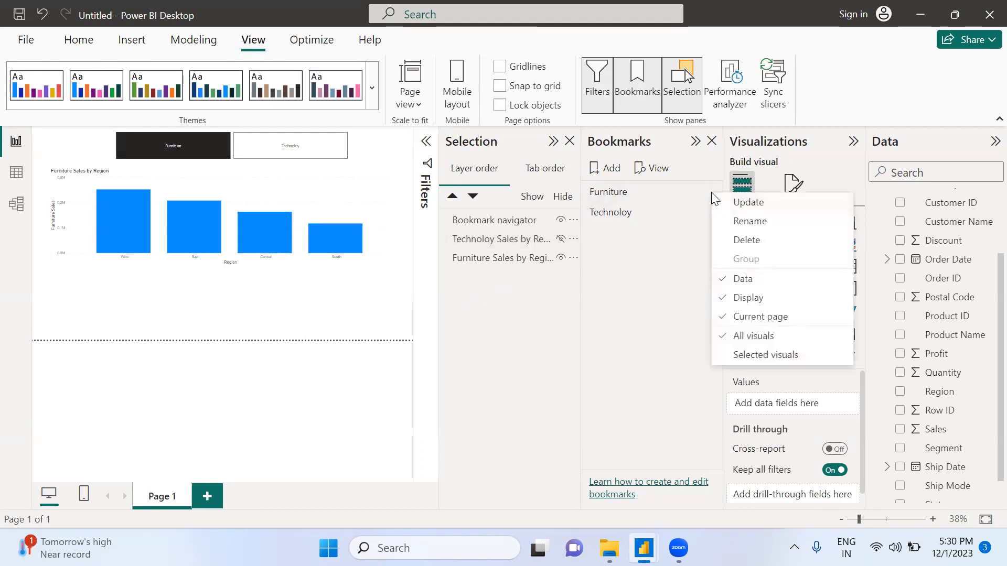
pyautogui.click(742, 202)
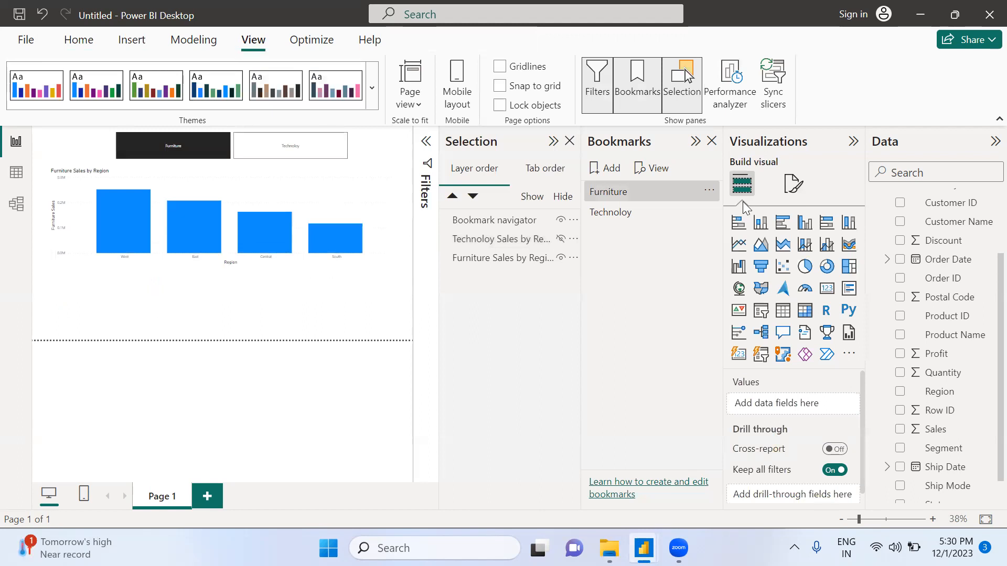
# Activate the Technoloy bookmark, hide the Furniture Sales by Region chart, and update the bookmark with that visibility
pyautogui.click(621, 218)
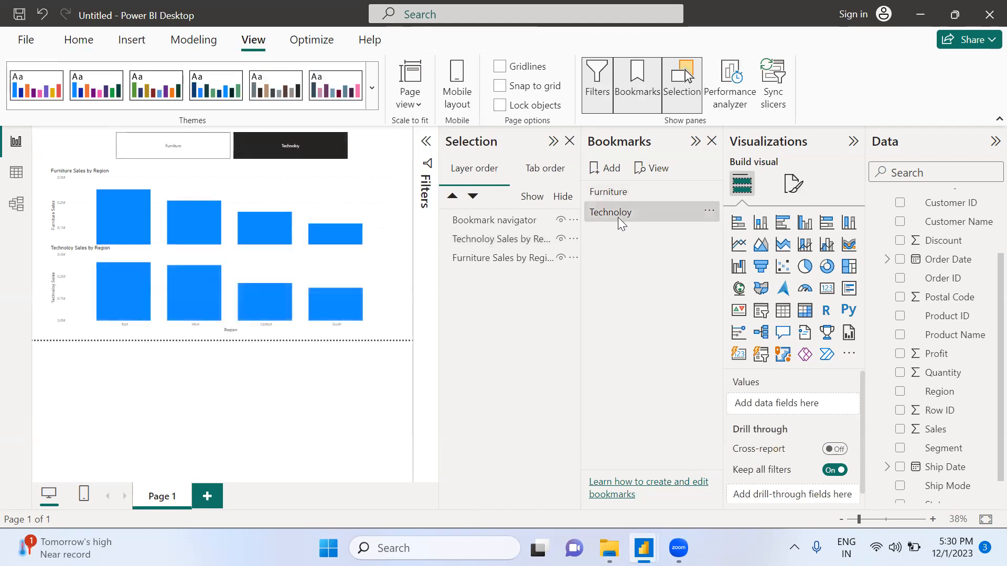
pyautogui.click(560, 259)
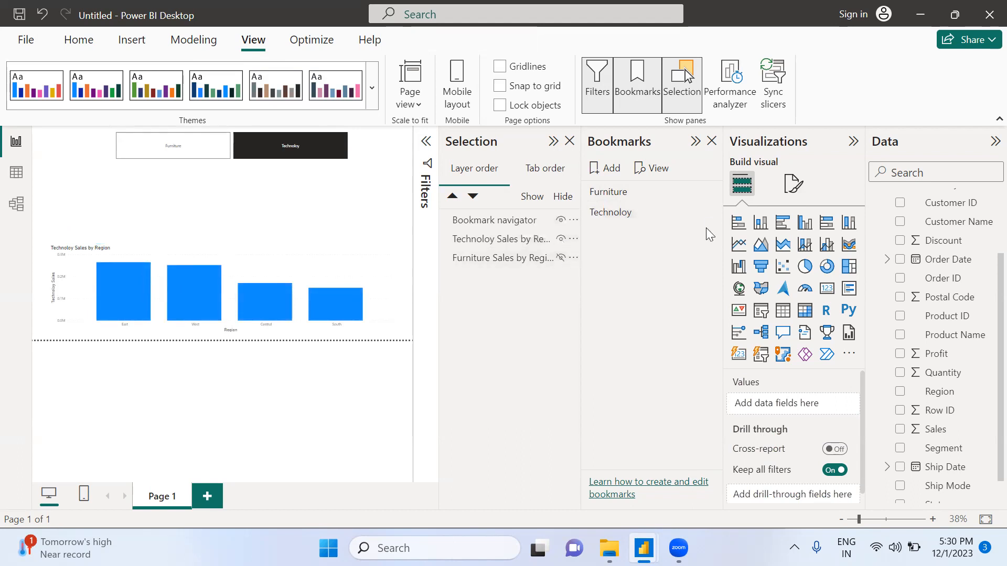
pyautogui.click(710, 213)
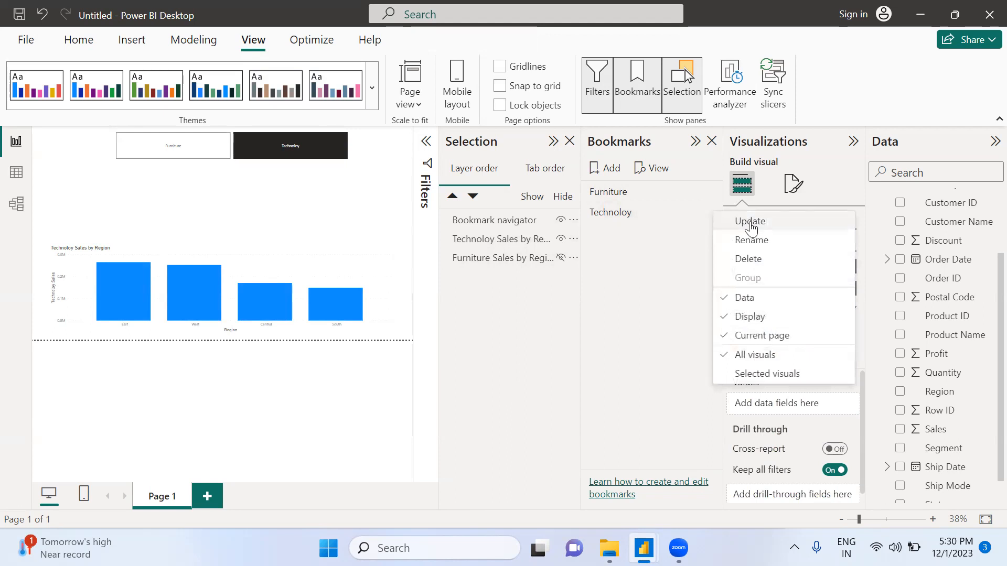
pyautogui.click(757, 223)
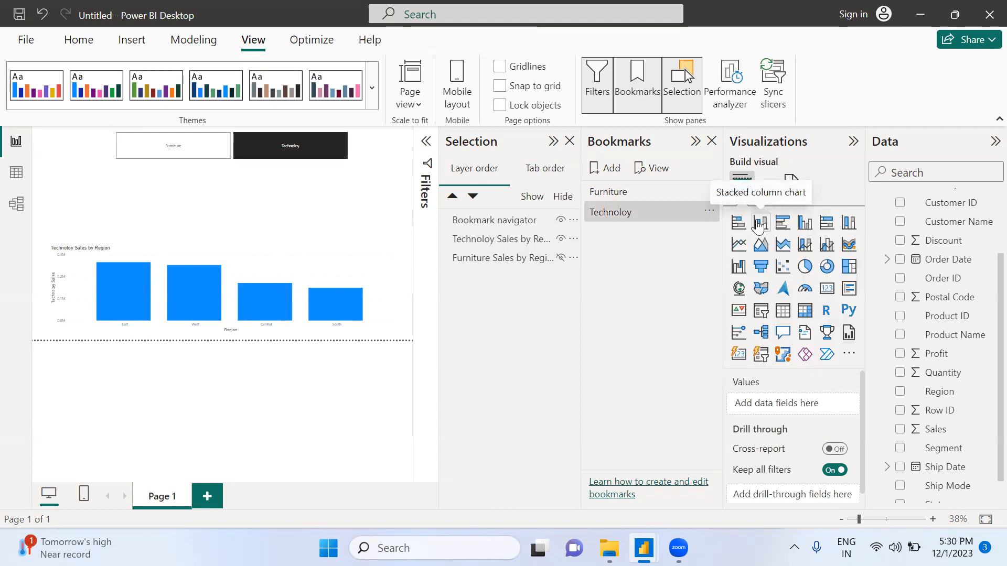
# Enlarge the Technoloy Sales by Region chart by raising its upper edge, and collapse the Bookmarks and Selection panes to widen the canvas
pyautogui.click(692, 142)
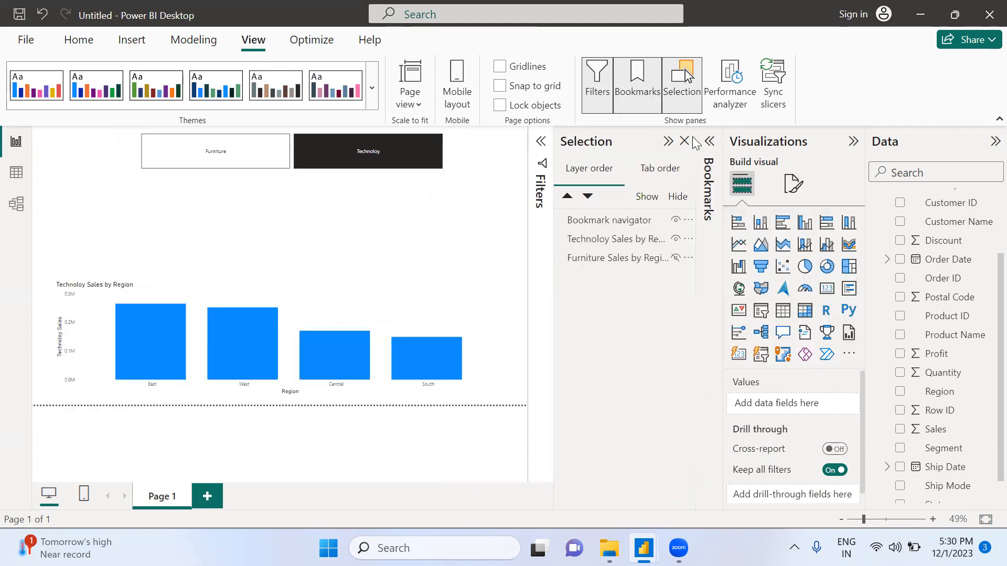
pyautogui.click(291, 298)
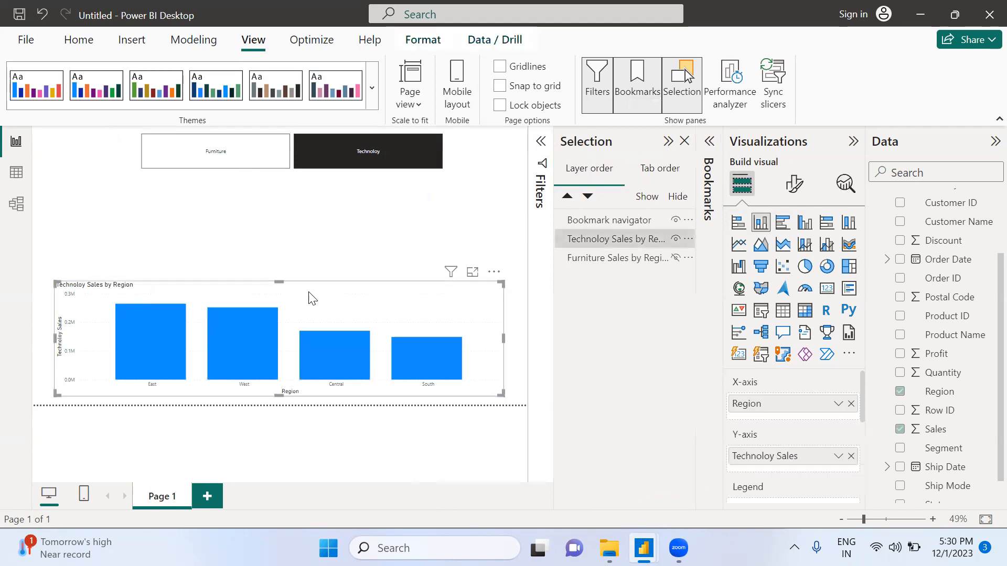
pyautogui.moveTo(281, 282); pyautogui.dragTo(278, 252)
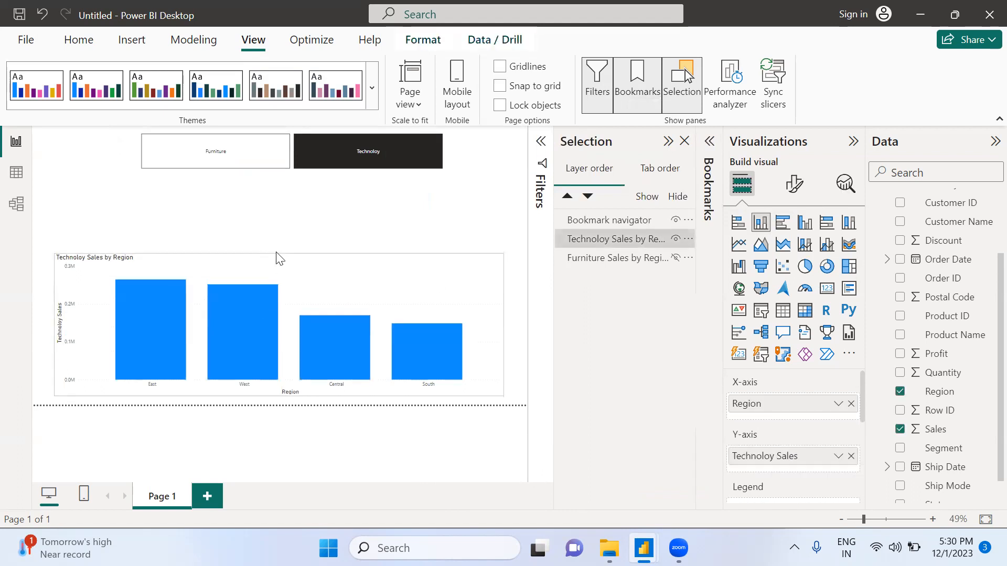
pyautogui.click(668, 141)
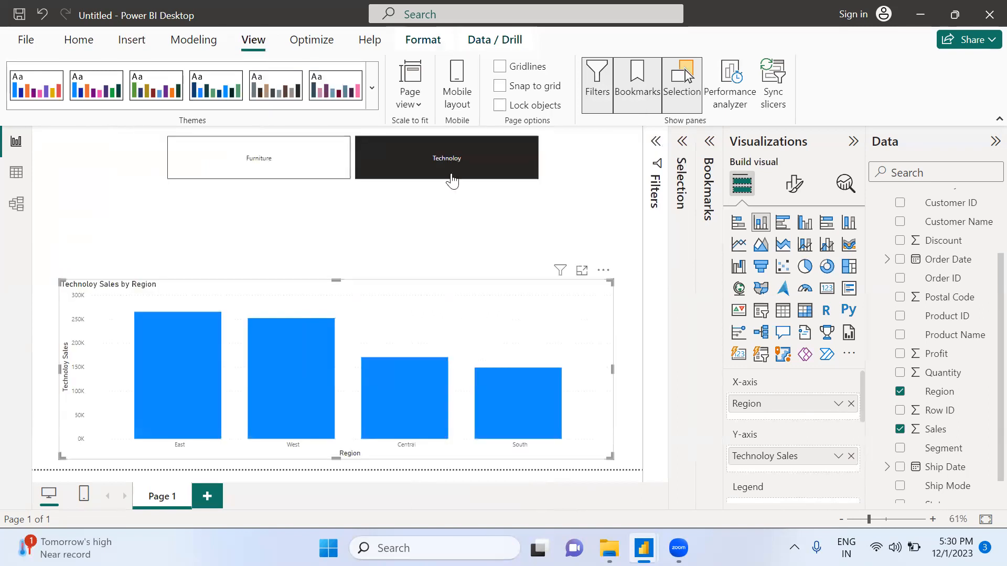
# Test the bookmark navigator by switching back and forth between the Furniture and Technoloy charts
pyautogui.keyDown('ctrl'); pyautogui.click(280, 171); pyautogui.keyUp('ctrl')
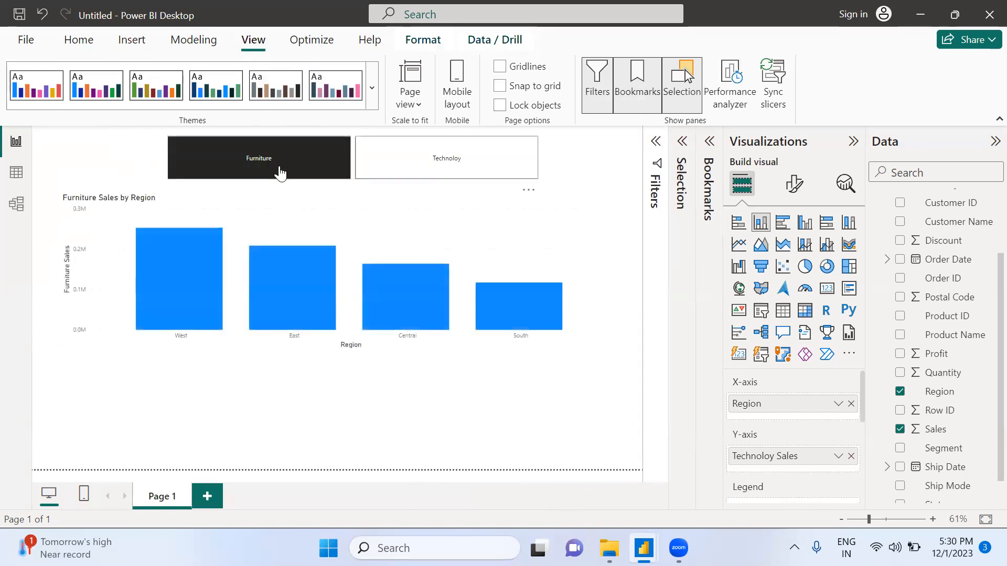
pyautogui.keyDown('ctrl'); pyautogui.click(452, 171); pyautogui.keyUp('ctrl')
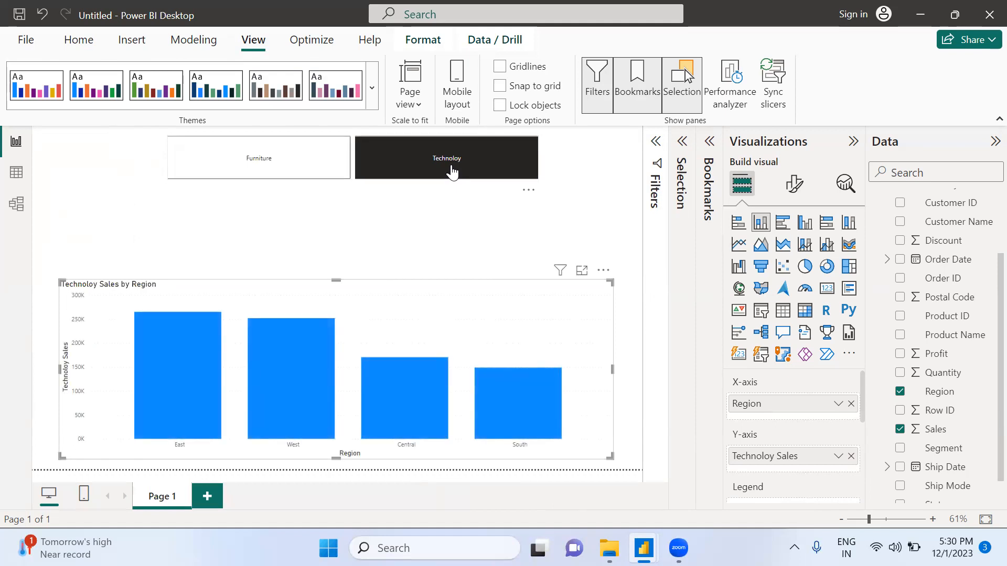
pyautogui.keyDown('ctrl'); pyautogui.click(216, 172); pyautogui.keyUp('ctrl')
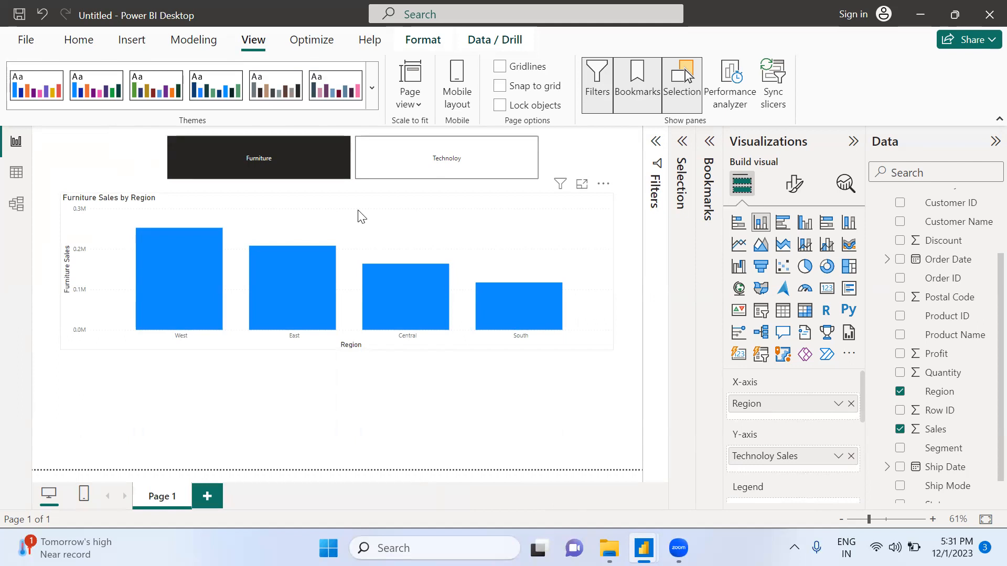
pyautogui.keyDown('ctrl'); pyautogui.click(419, 174); pyautogui.keyUp('ctrl')
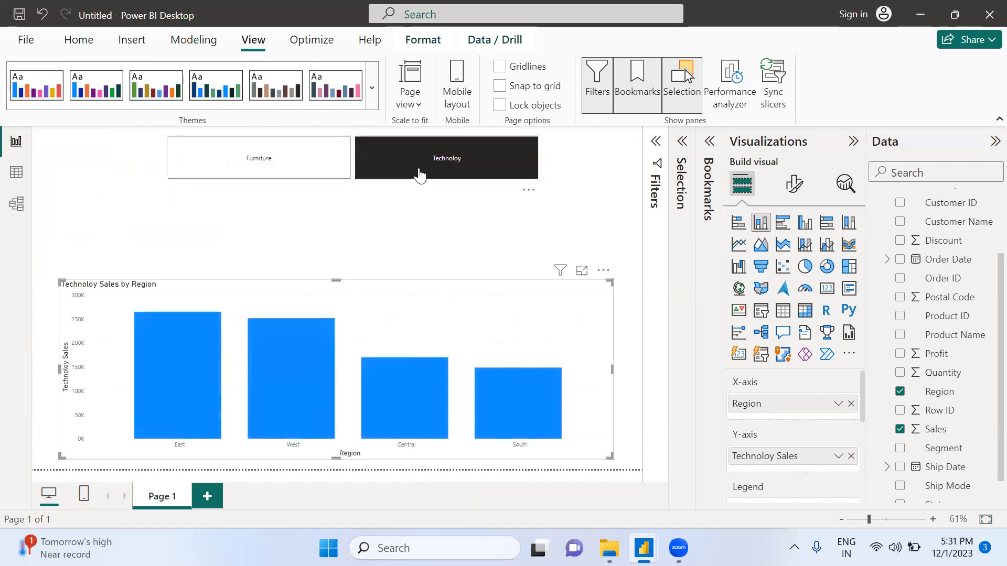
pyautogui.keyDown('ctrl'); pyautogui.click(264, 175); pyautogui.keyUp('ctrl')
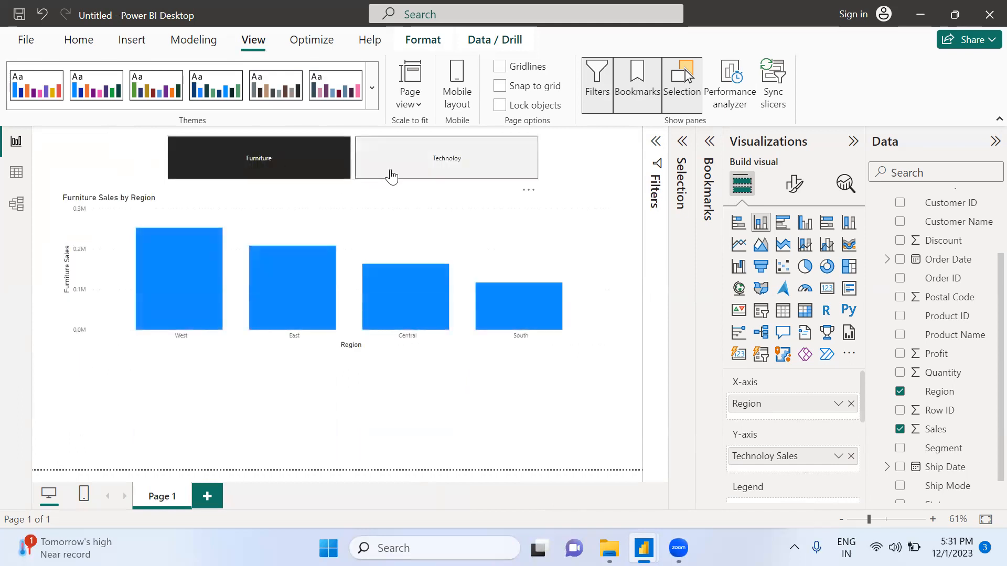
pyautogui.keyDown('ctrl'); pyautogui.click(391, 176); pyautogui.keyUp('ctrl')
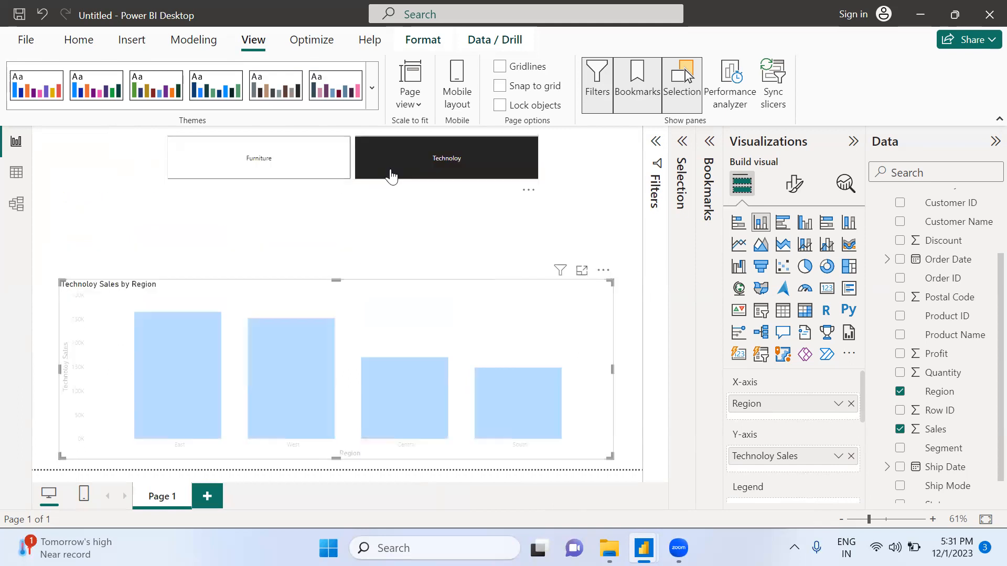
# Review the bookmark list and the layer visibility of the visuals, leaving the Bookmarks pane expanded and the Selection pane collapsed
pyautogui.click(711, 142)
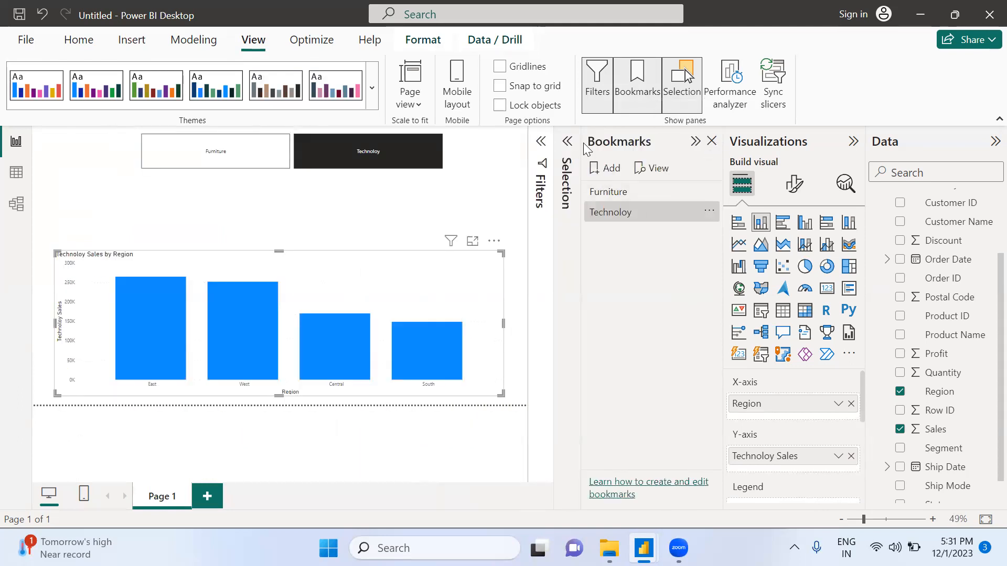
pyautogui.click(569, 143)
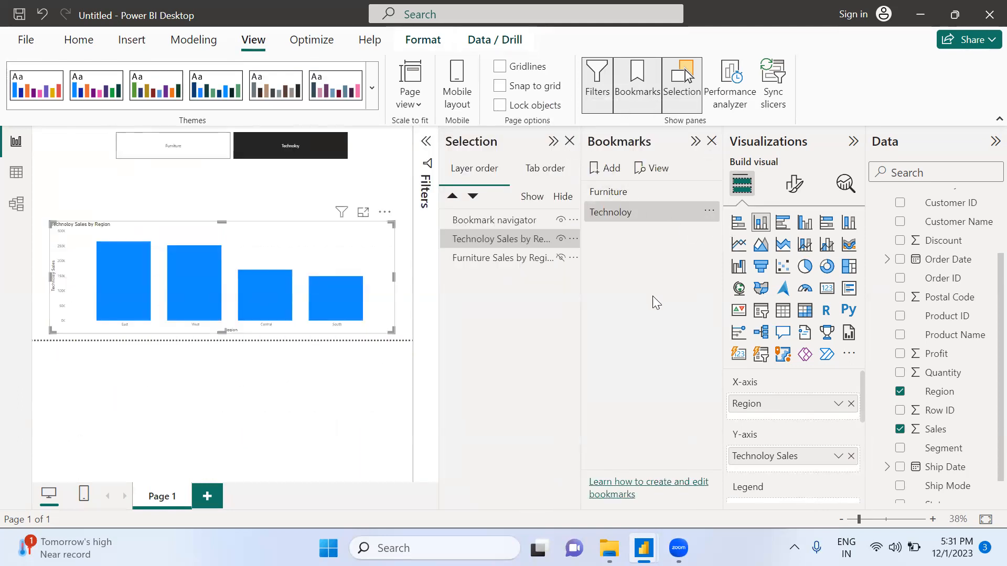
pyautogui.click(553, 141)
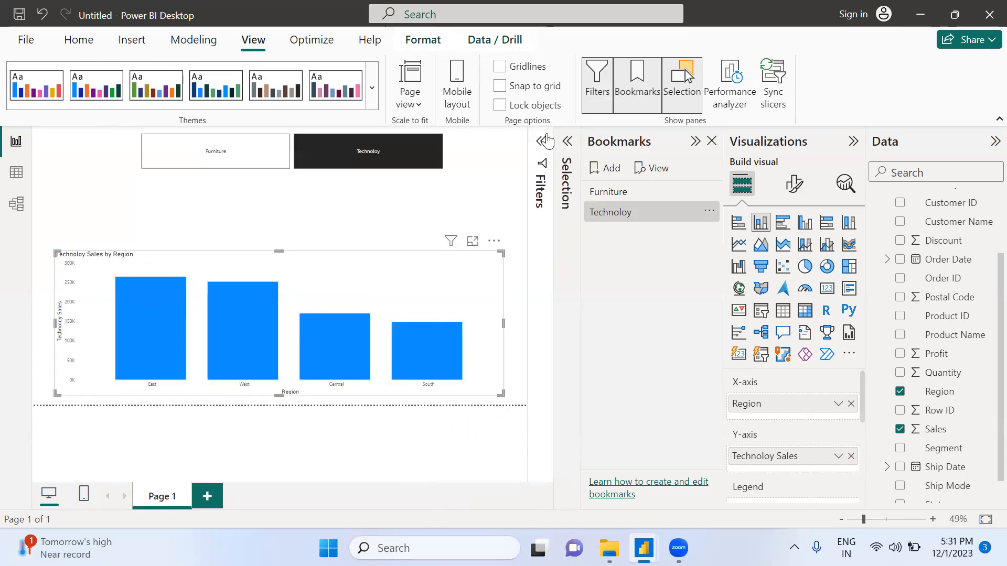